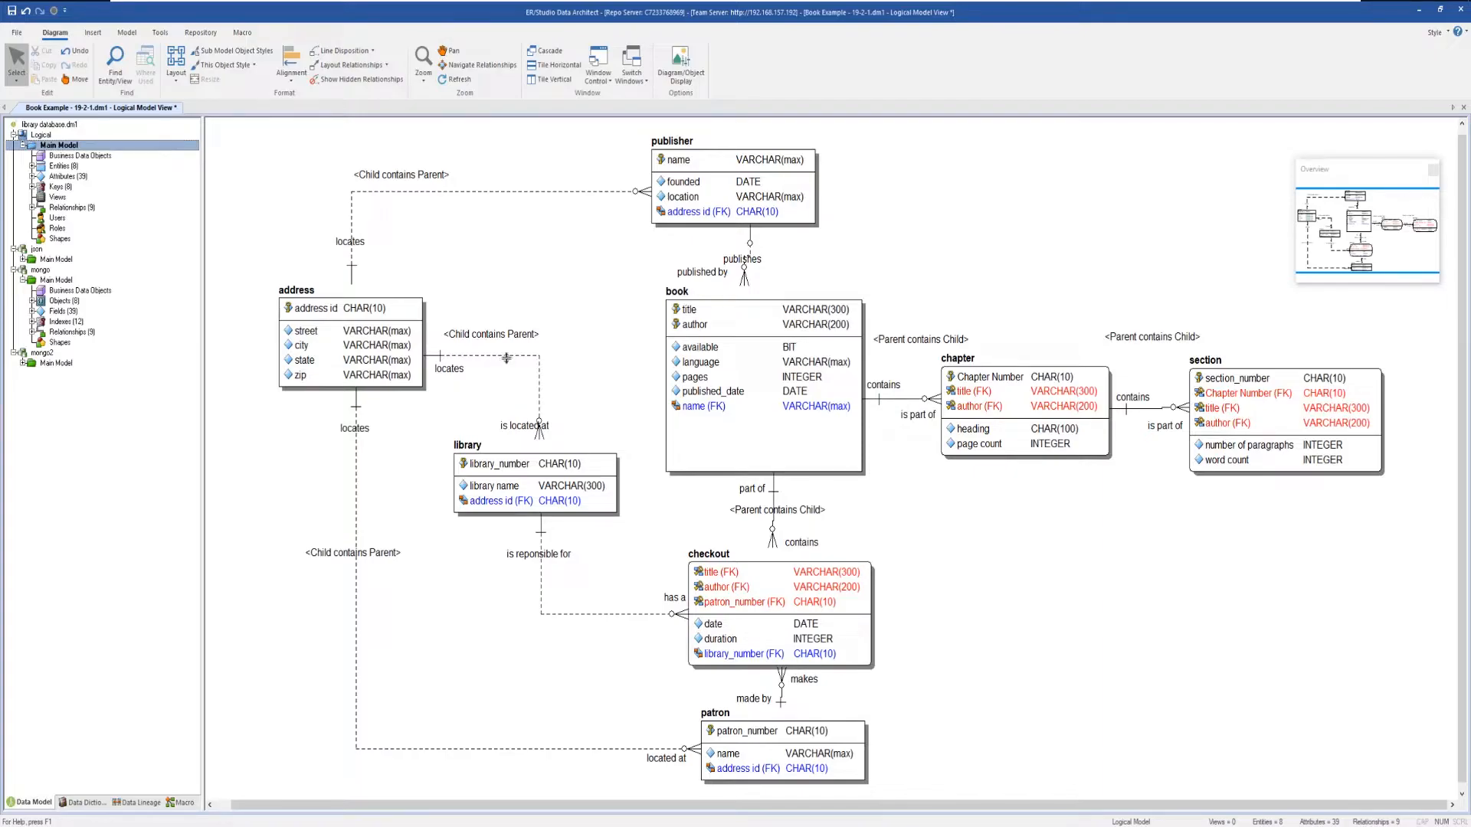
Open the relationship between address and library to inspect its properties, then close the editor without changes.
click(506, 357)
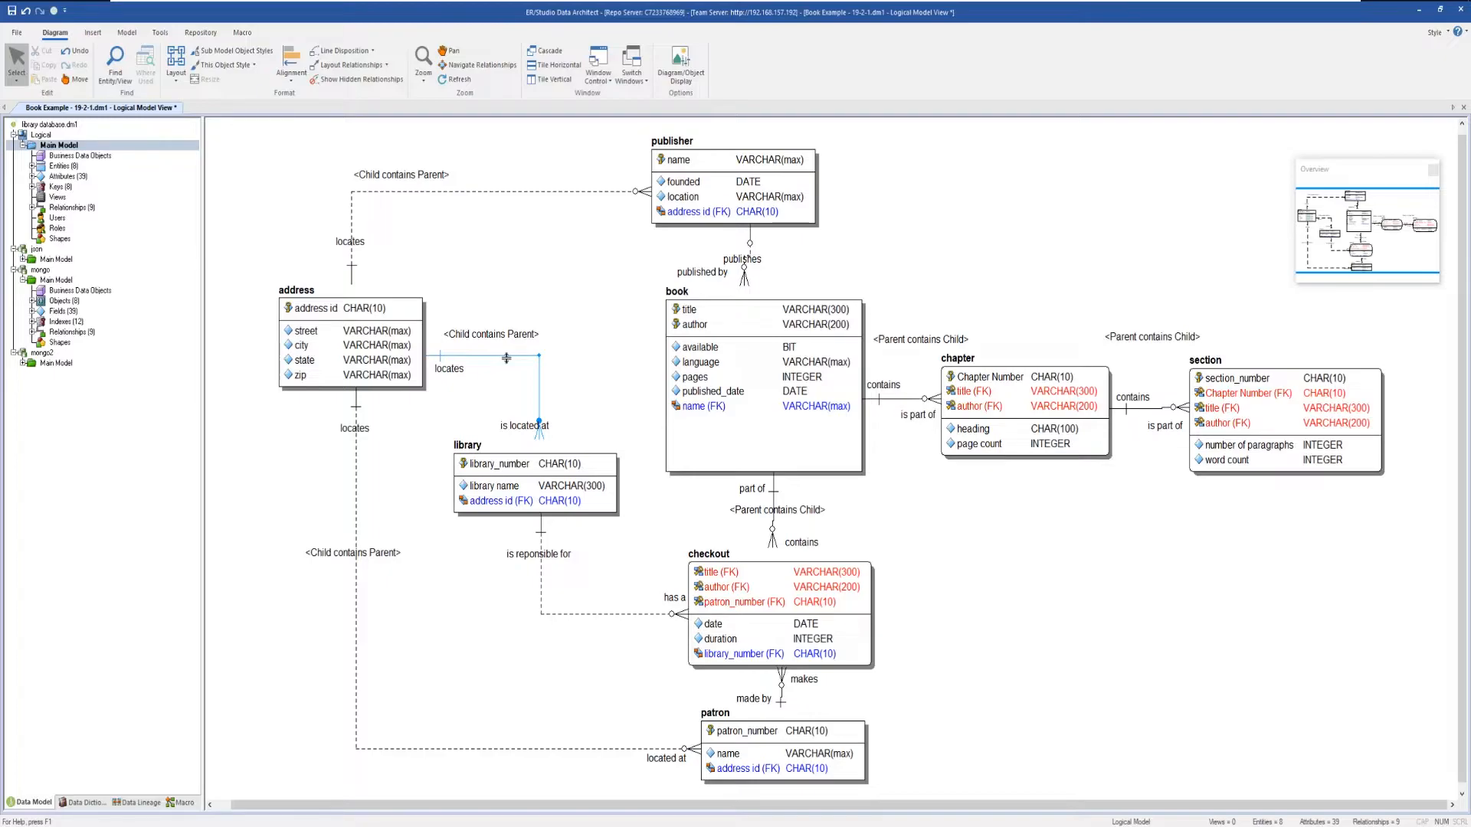
double_click(506, 356)
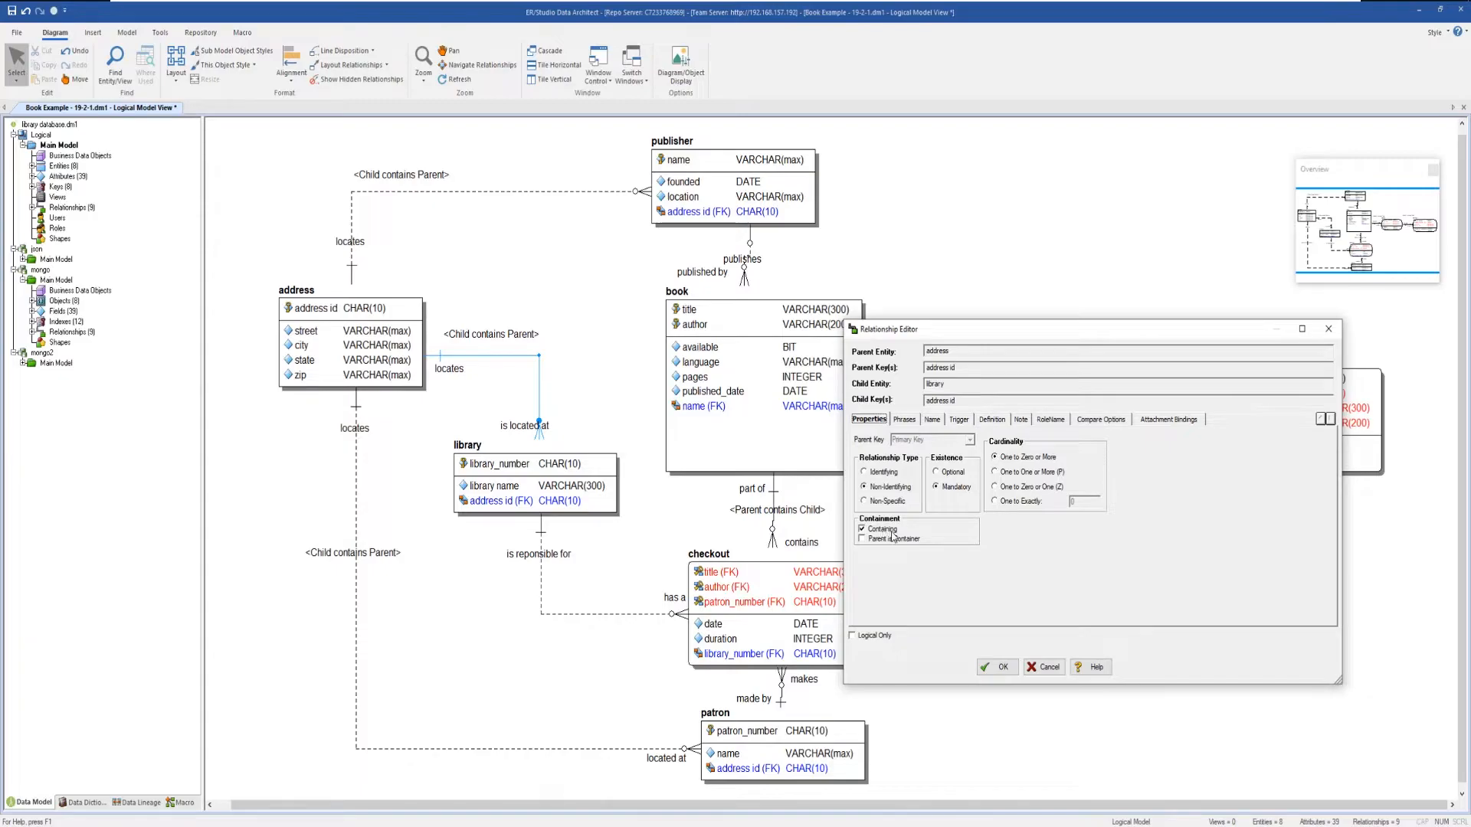
click(1056, 668)
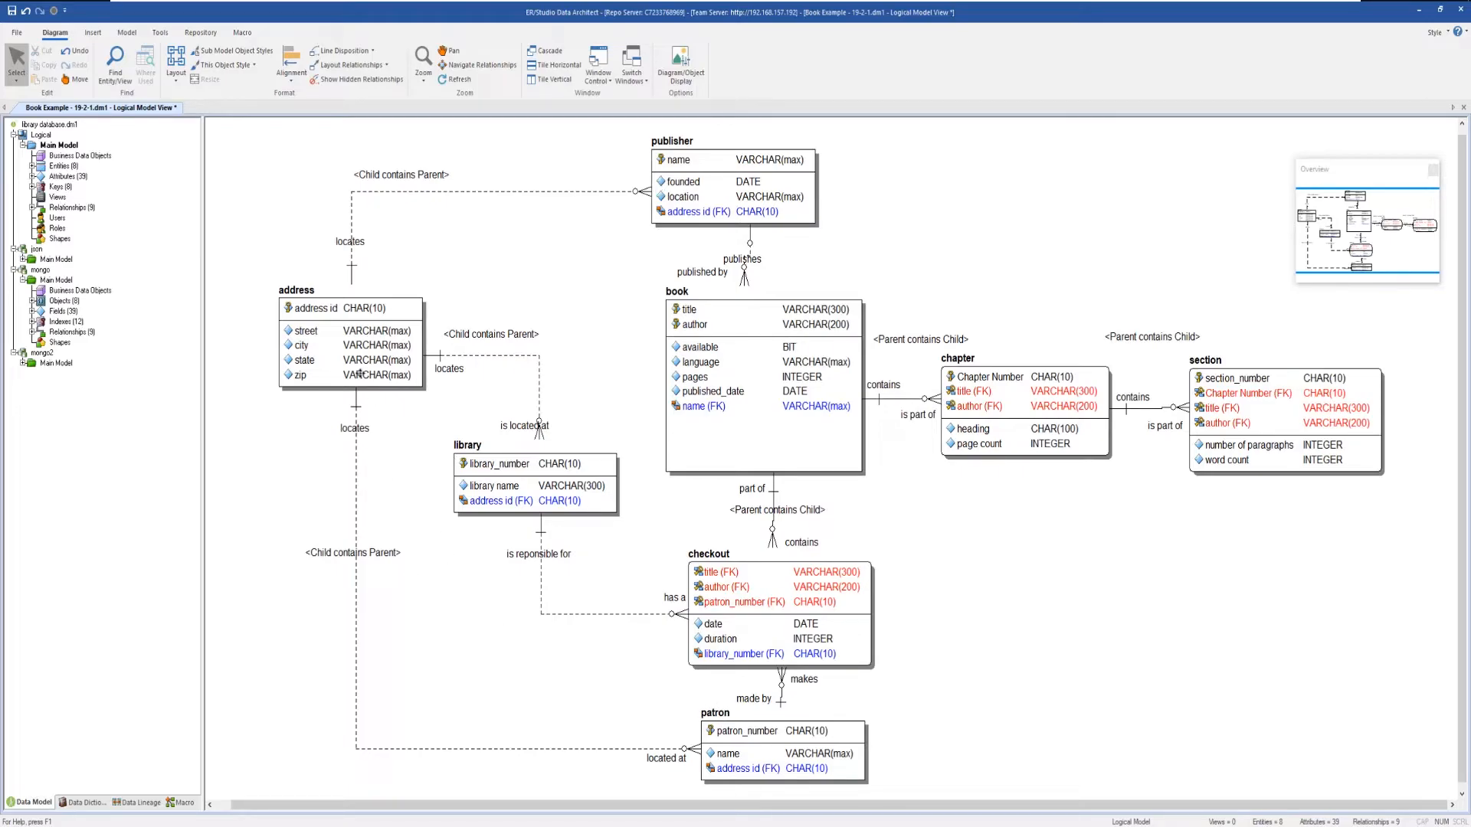
Open the mongo2 physical model and turn on Roll Up Contained Objects in the diagram's object display options.
mouse_move(359, 373)
double_click(50, 365)
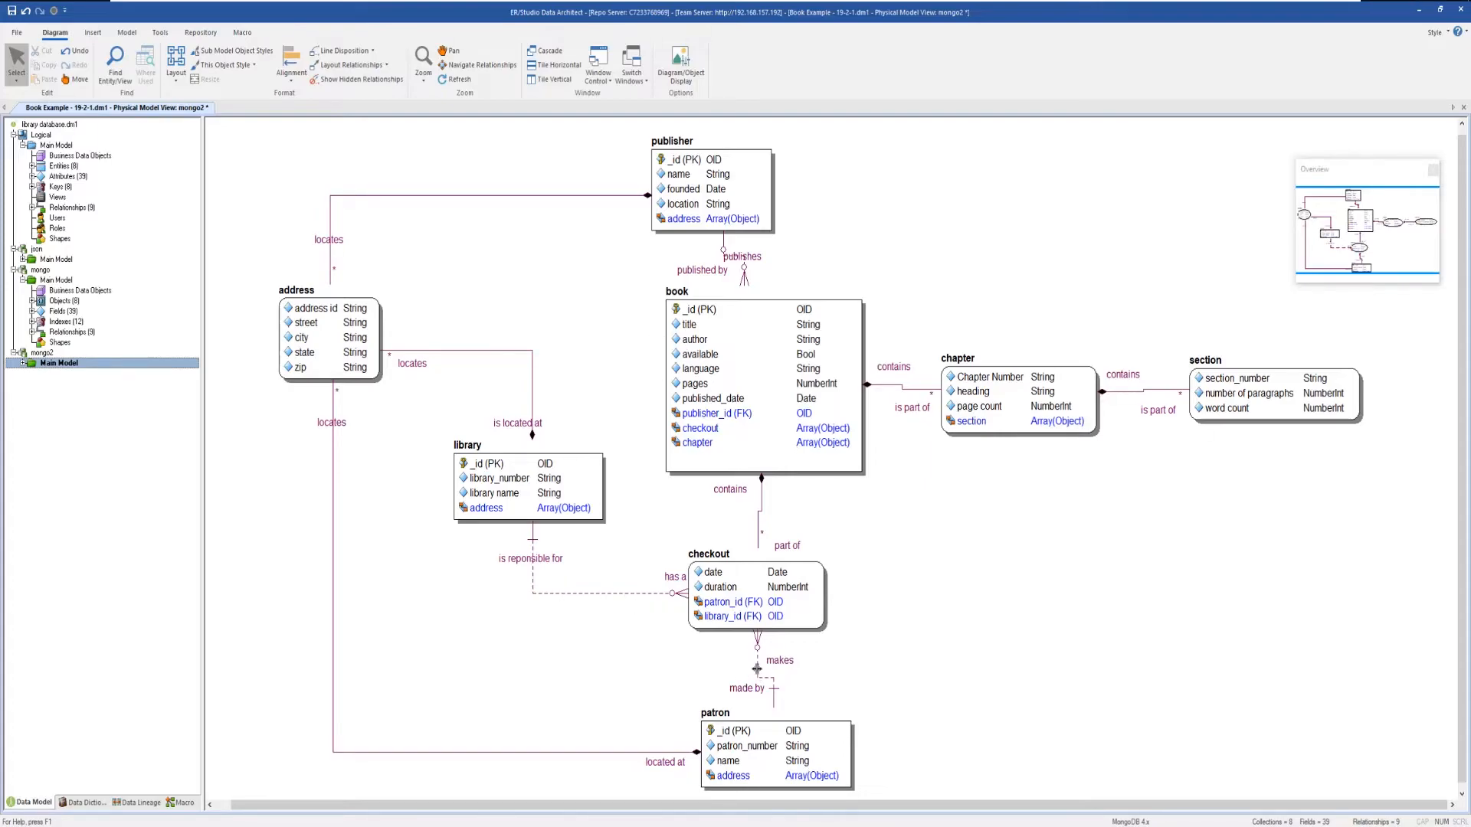
click(681, 67)
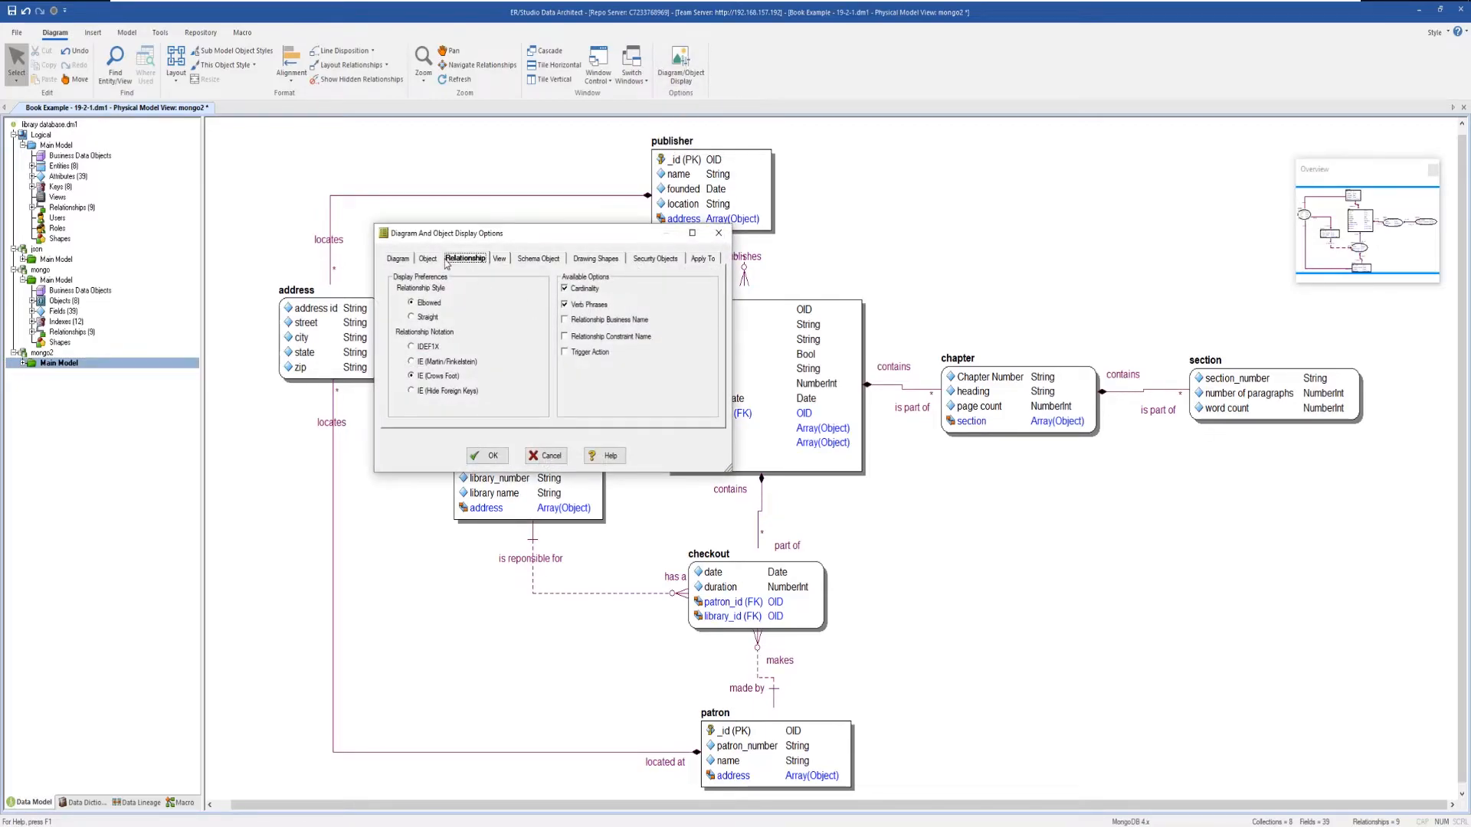
click(428, 260)
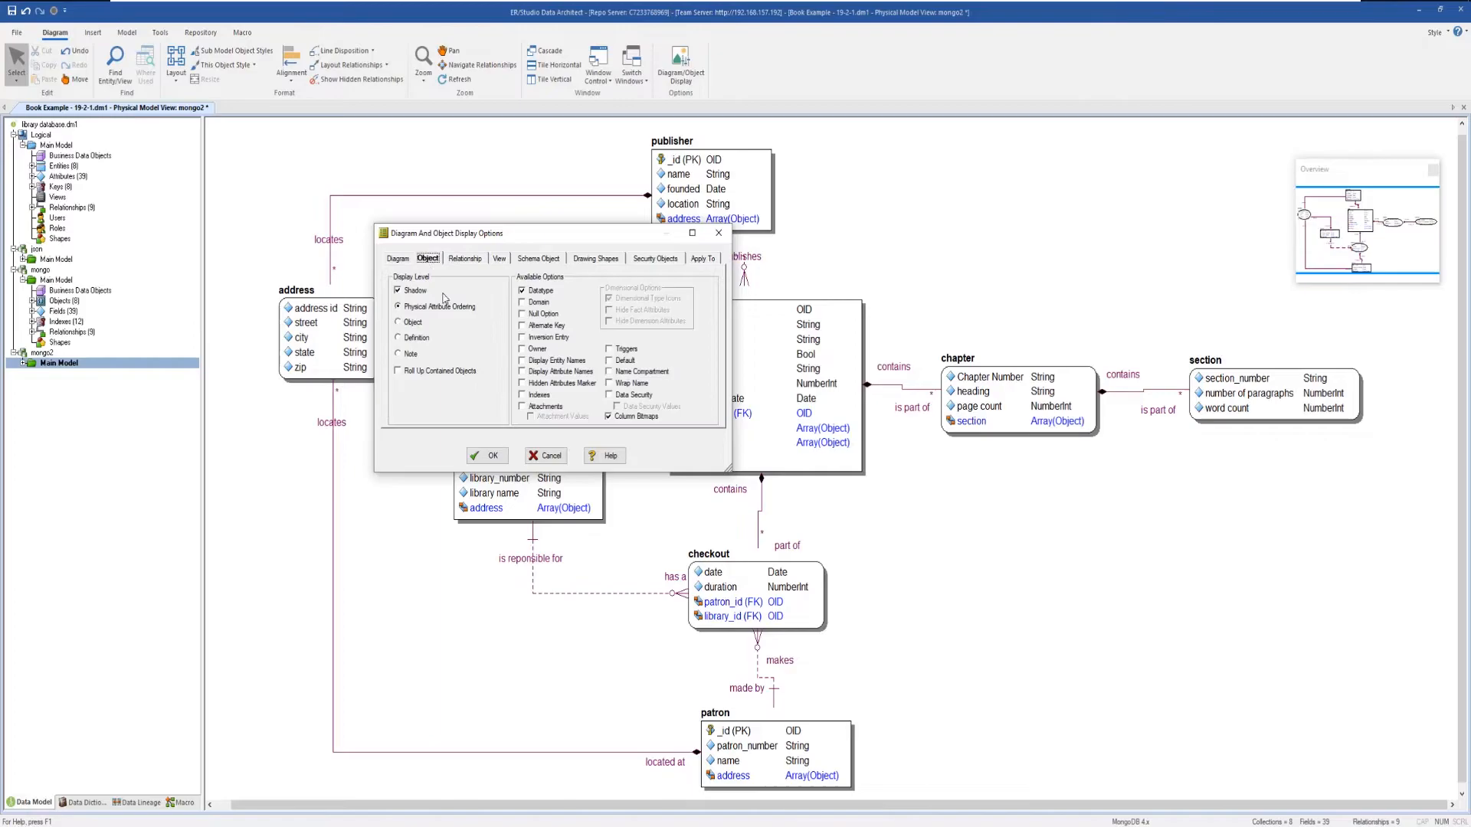
click(398, 371)
click(488, 456)
Rearrange the library and publisher collections in the diagram.
drag(569, 517, 459, 483)
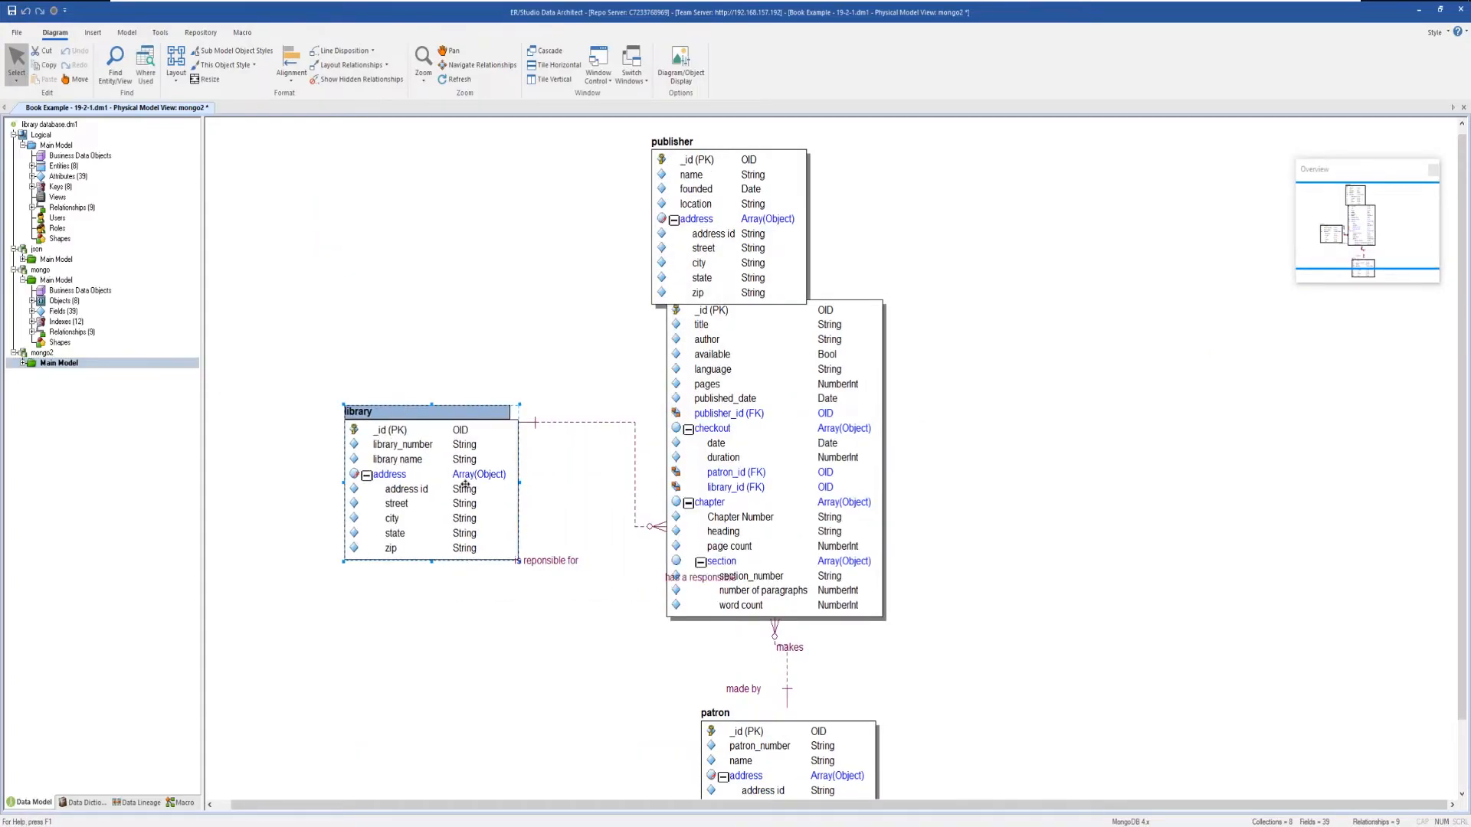
drag(758, 287, 488, 321)
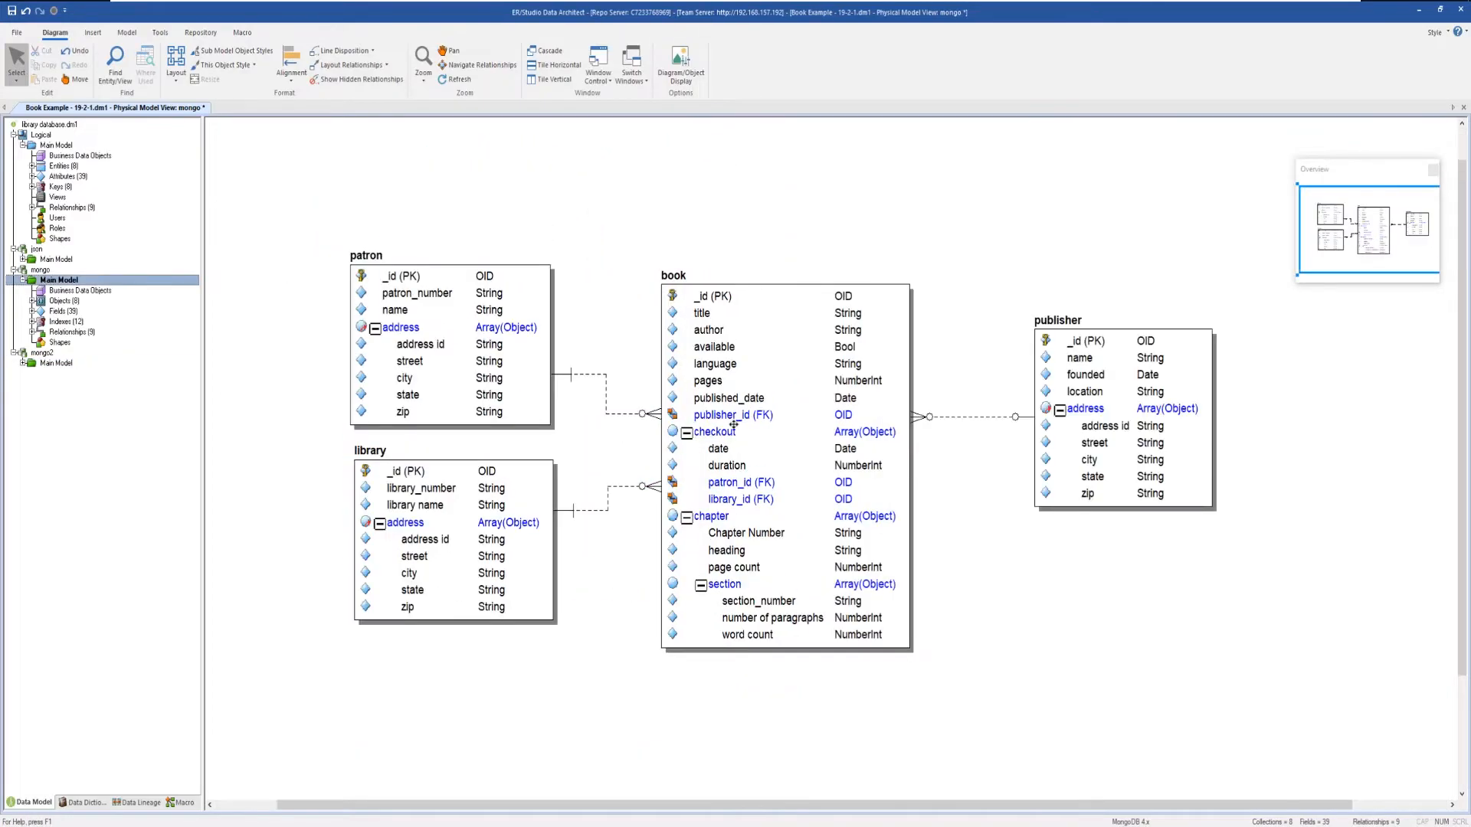
Collapse and re-expand the checkout and chapter nested objects inside book.
click(687, 434)
click(688, 450)
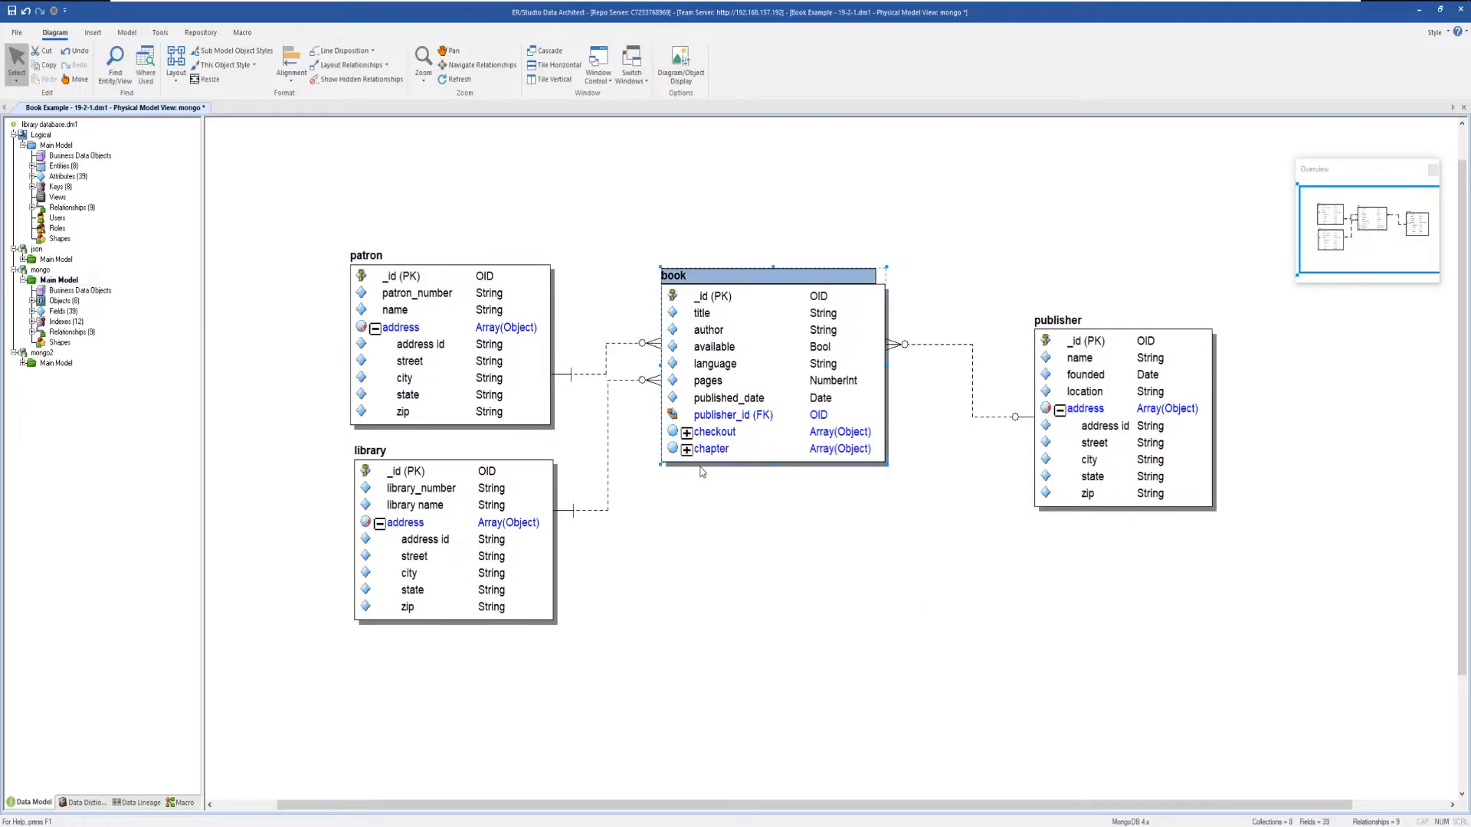
click(687, 434)
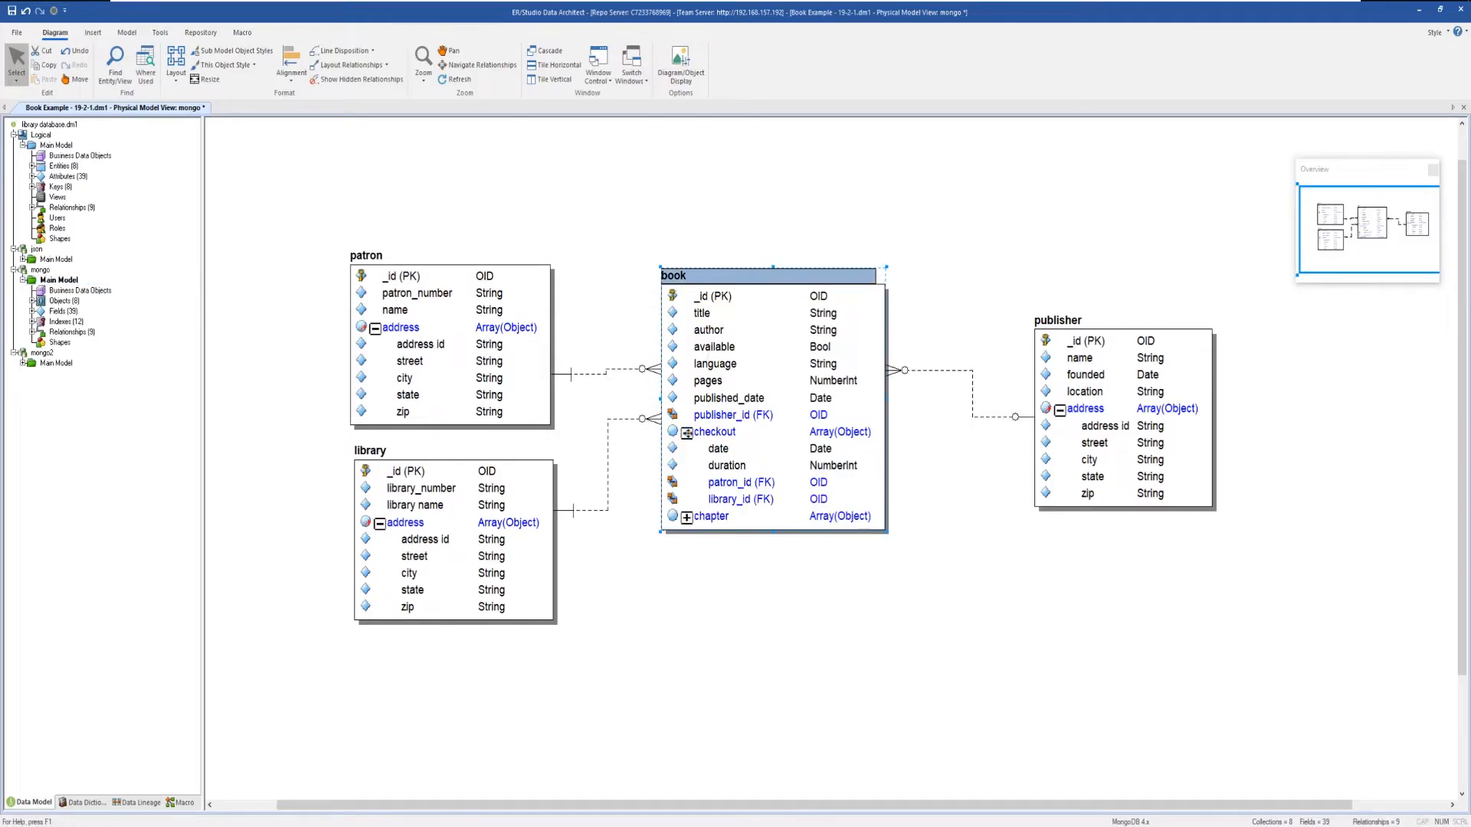
click(687, 518)
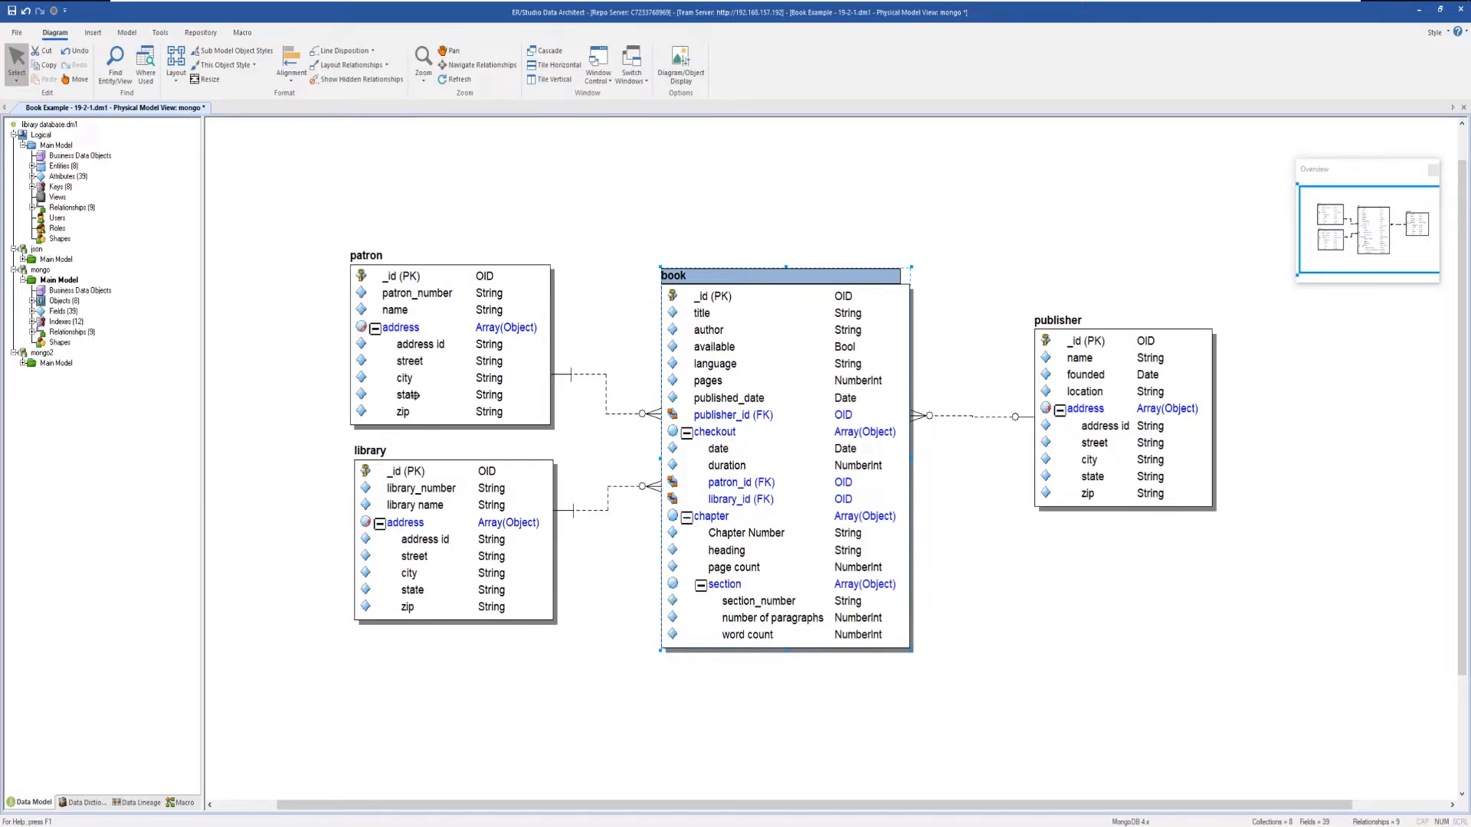
Add a country field of datatype Object below state in patron's address, creating it as a new nested object.
mouse_move(409, 395)
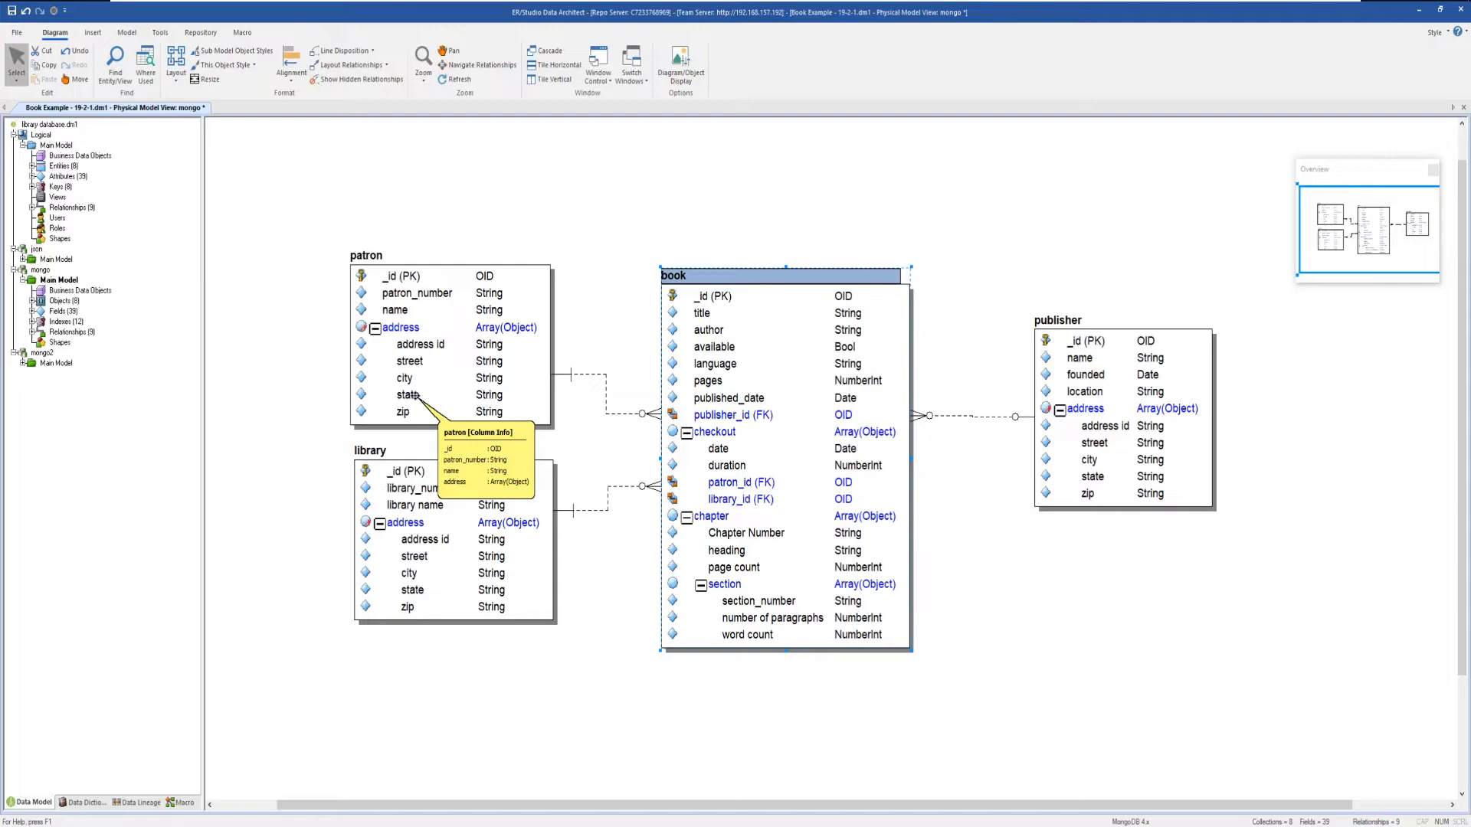
click(408, 394)
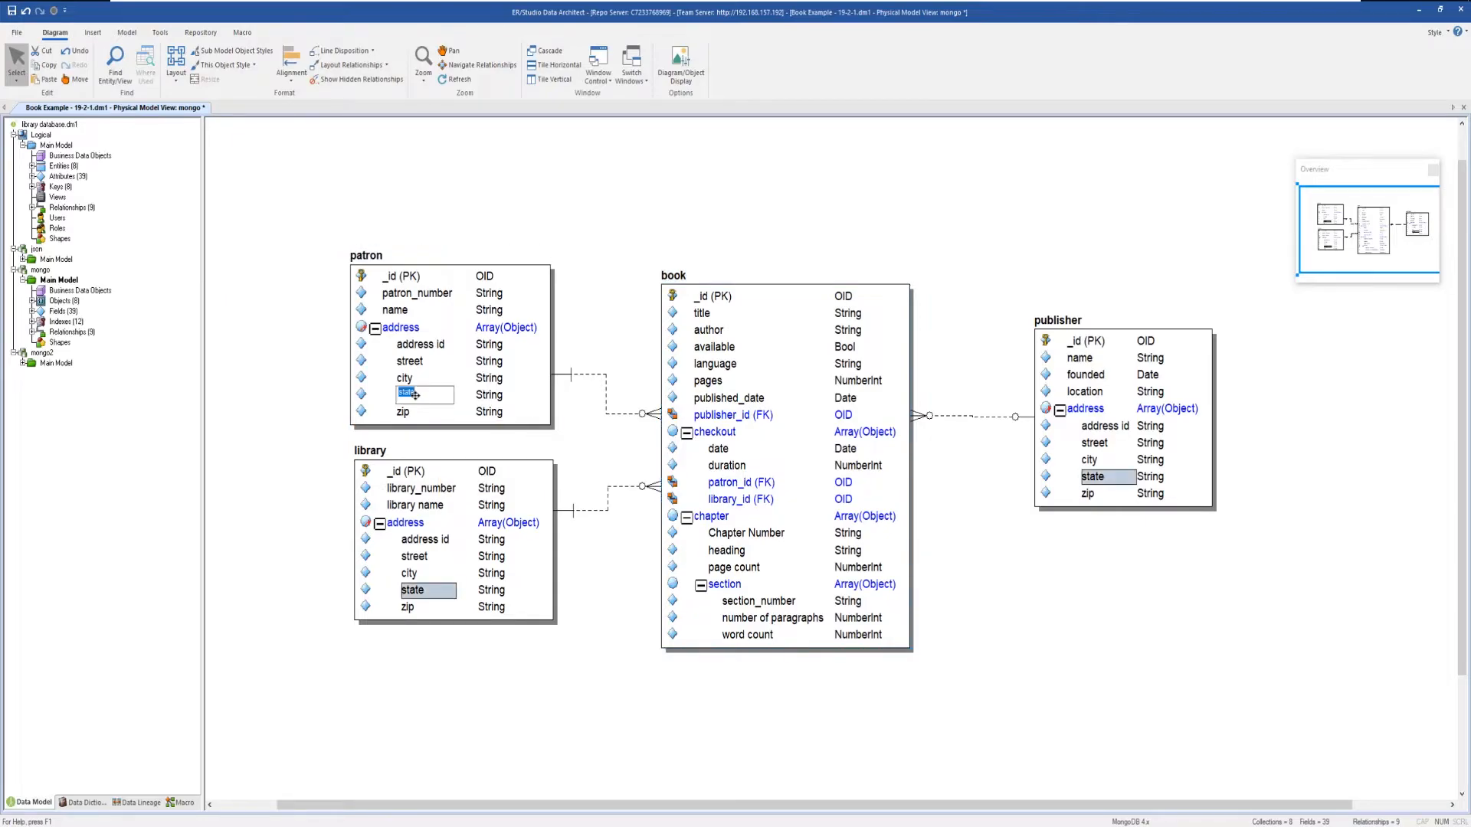
key(Tab)
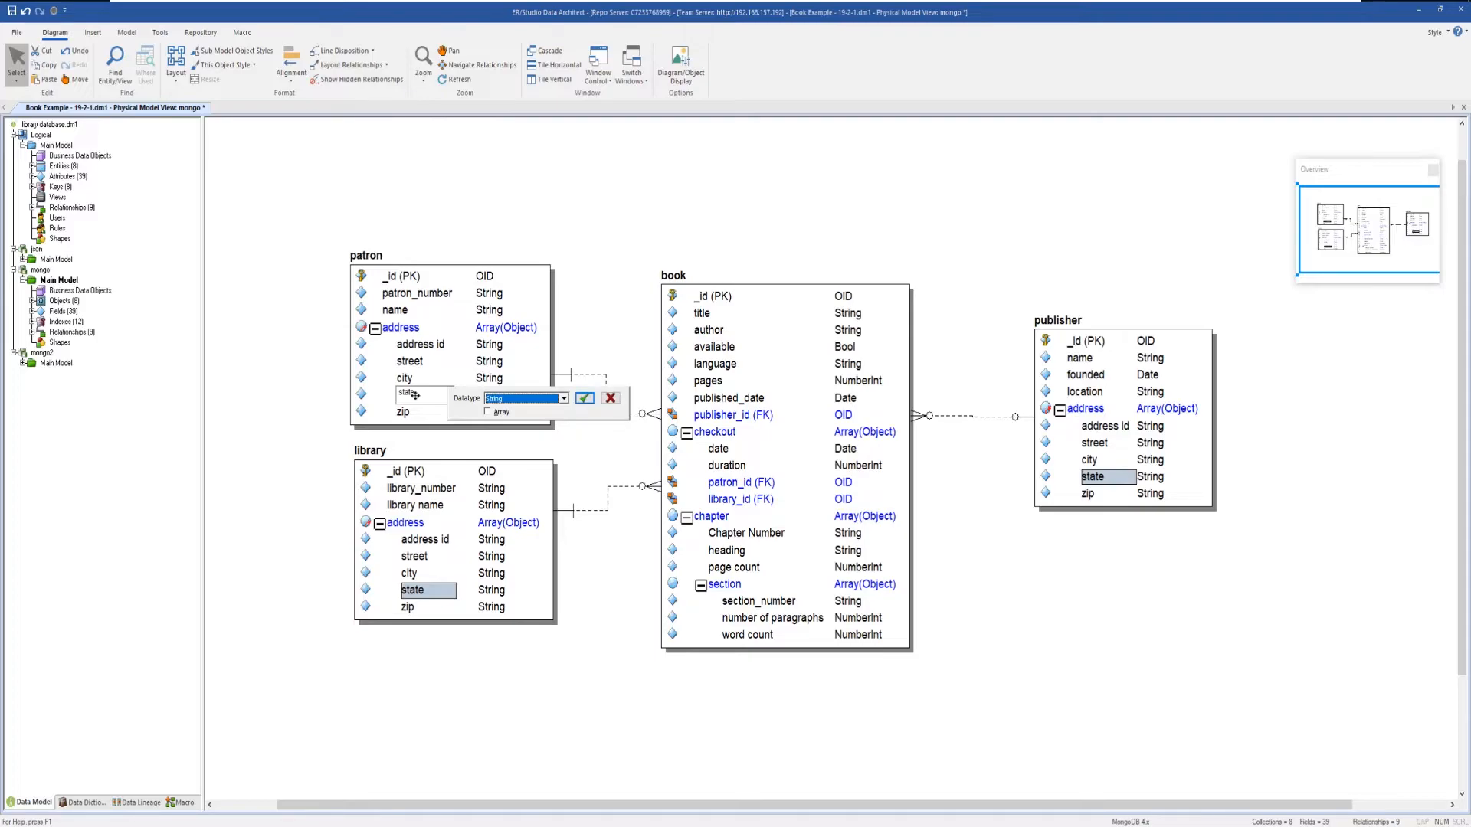
key(Return)
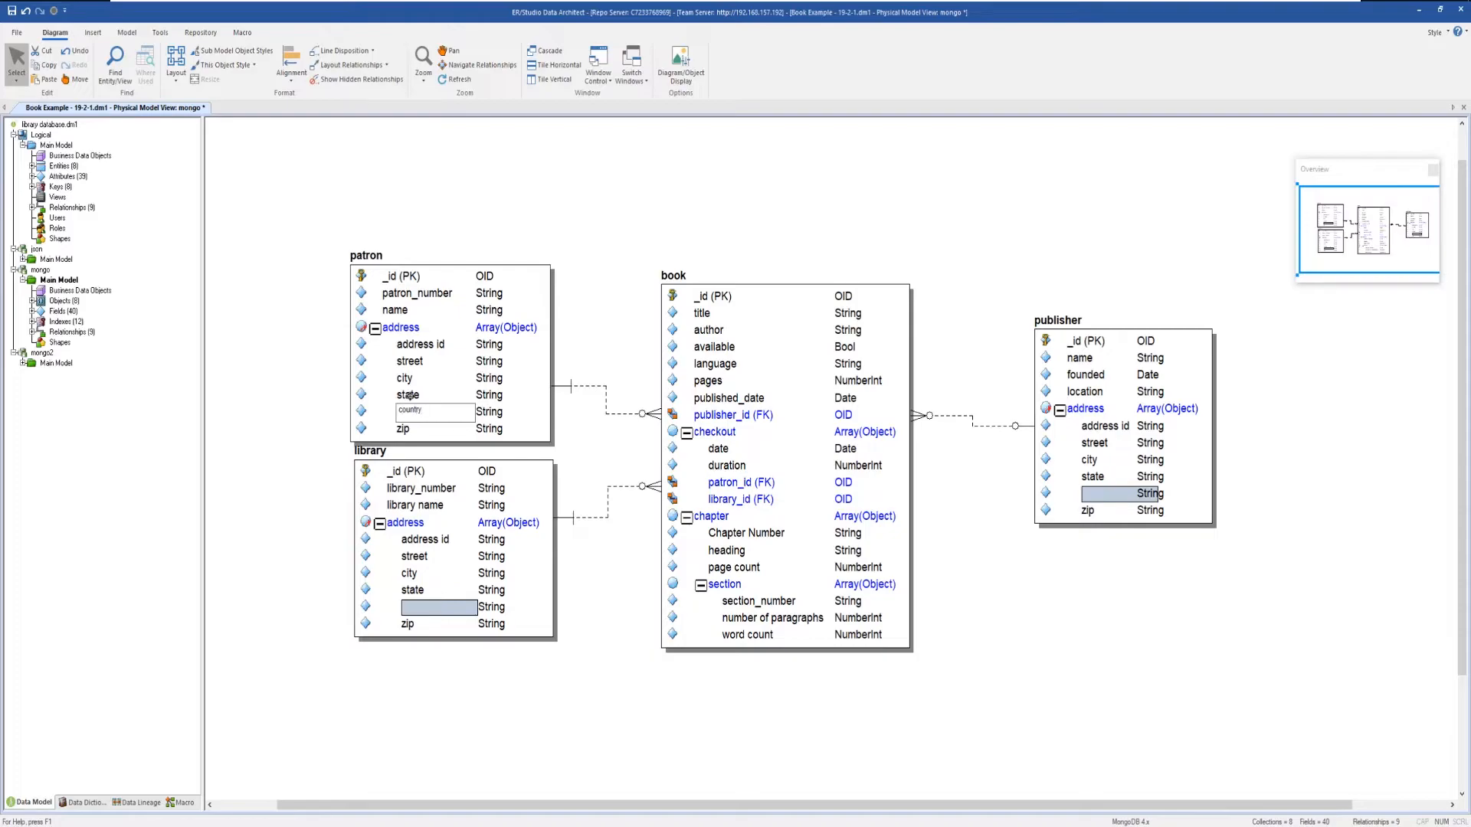
key(Return)
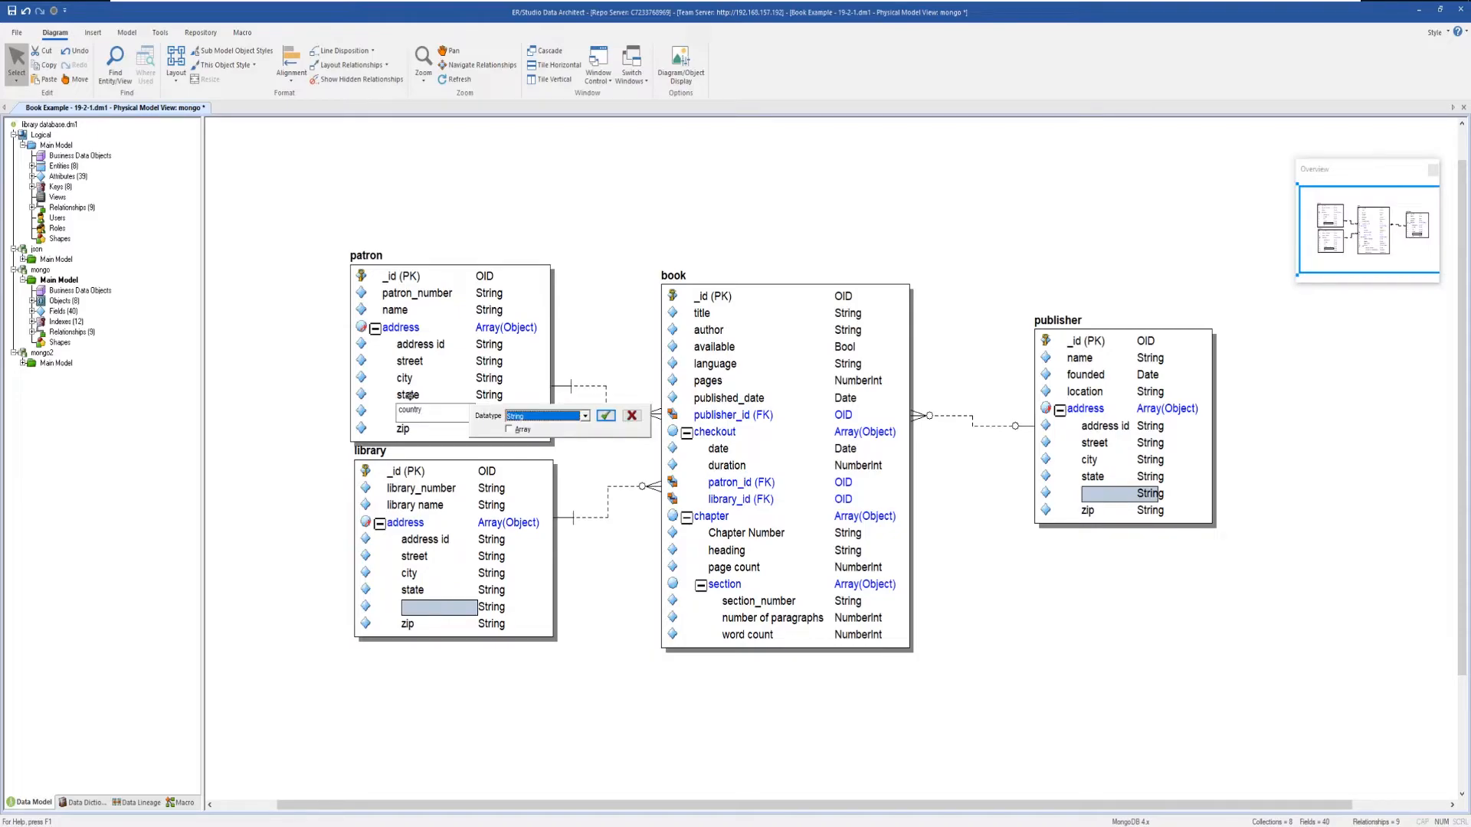
key(o)
key(Return)
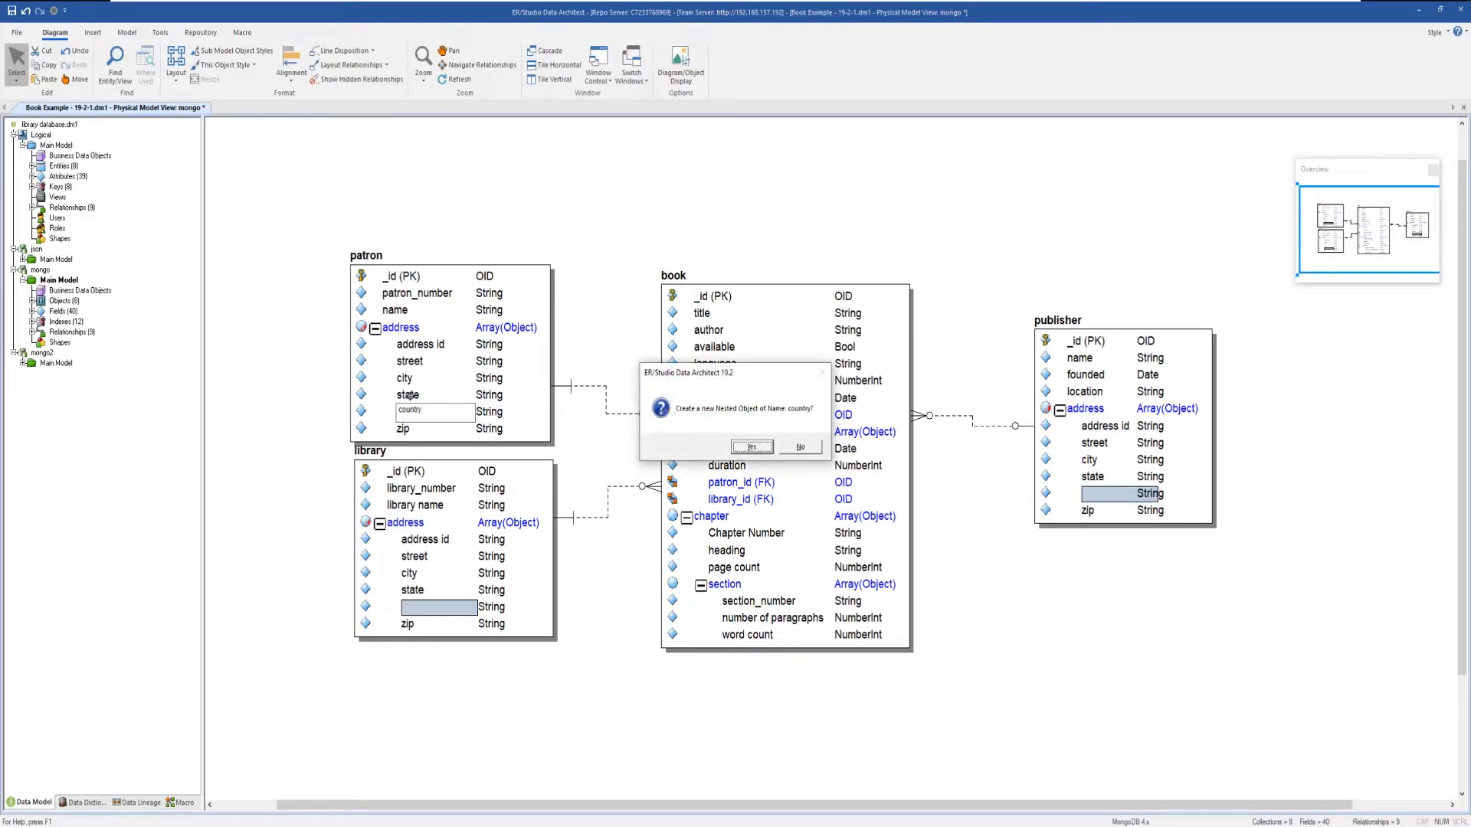
key(Return)
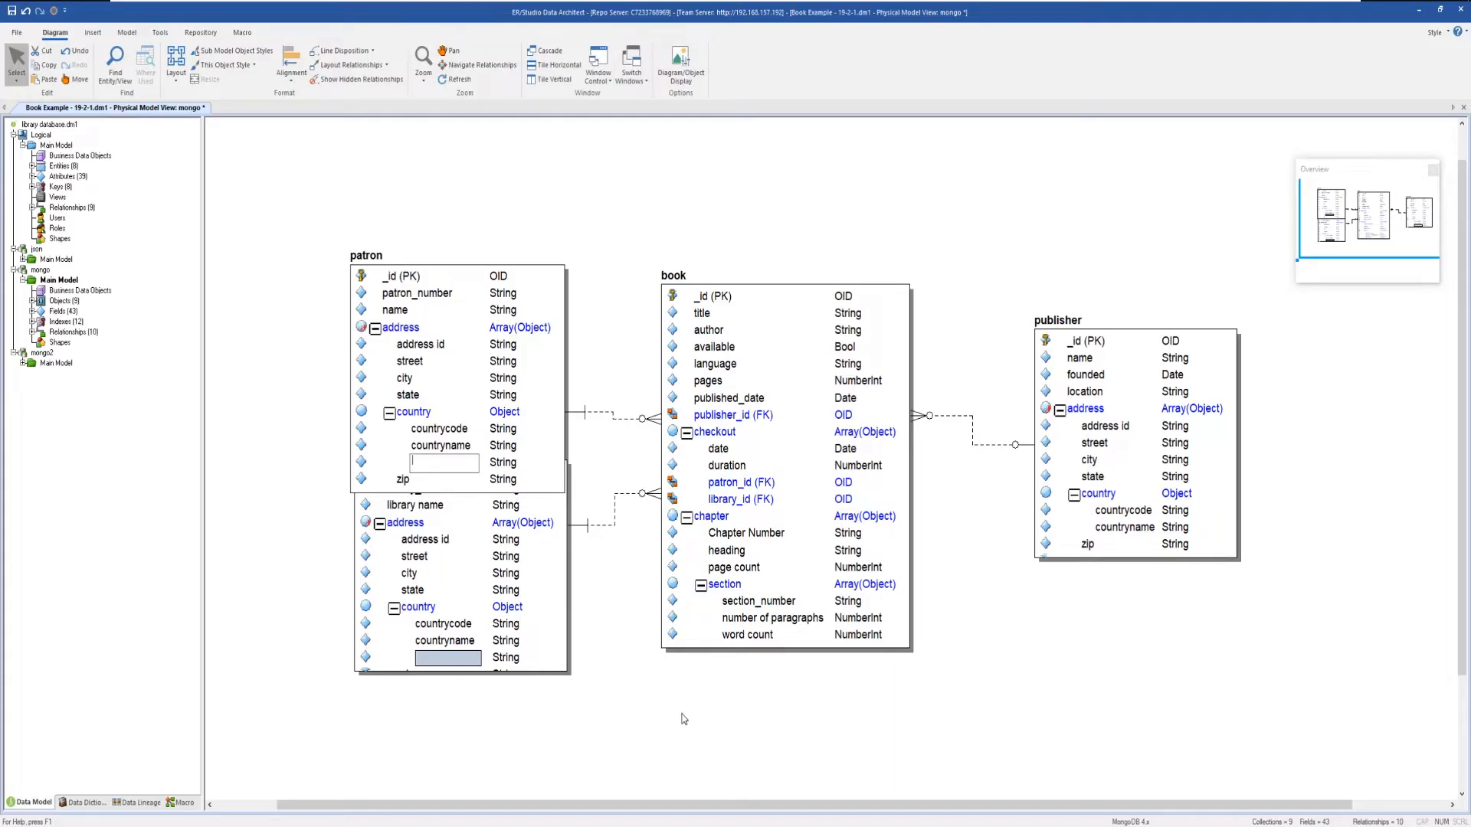
Generate a physical model named json2 from the logical Main Model with JSON Instance as the target platform.
click(58, 146)
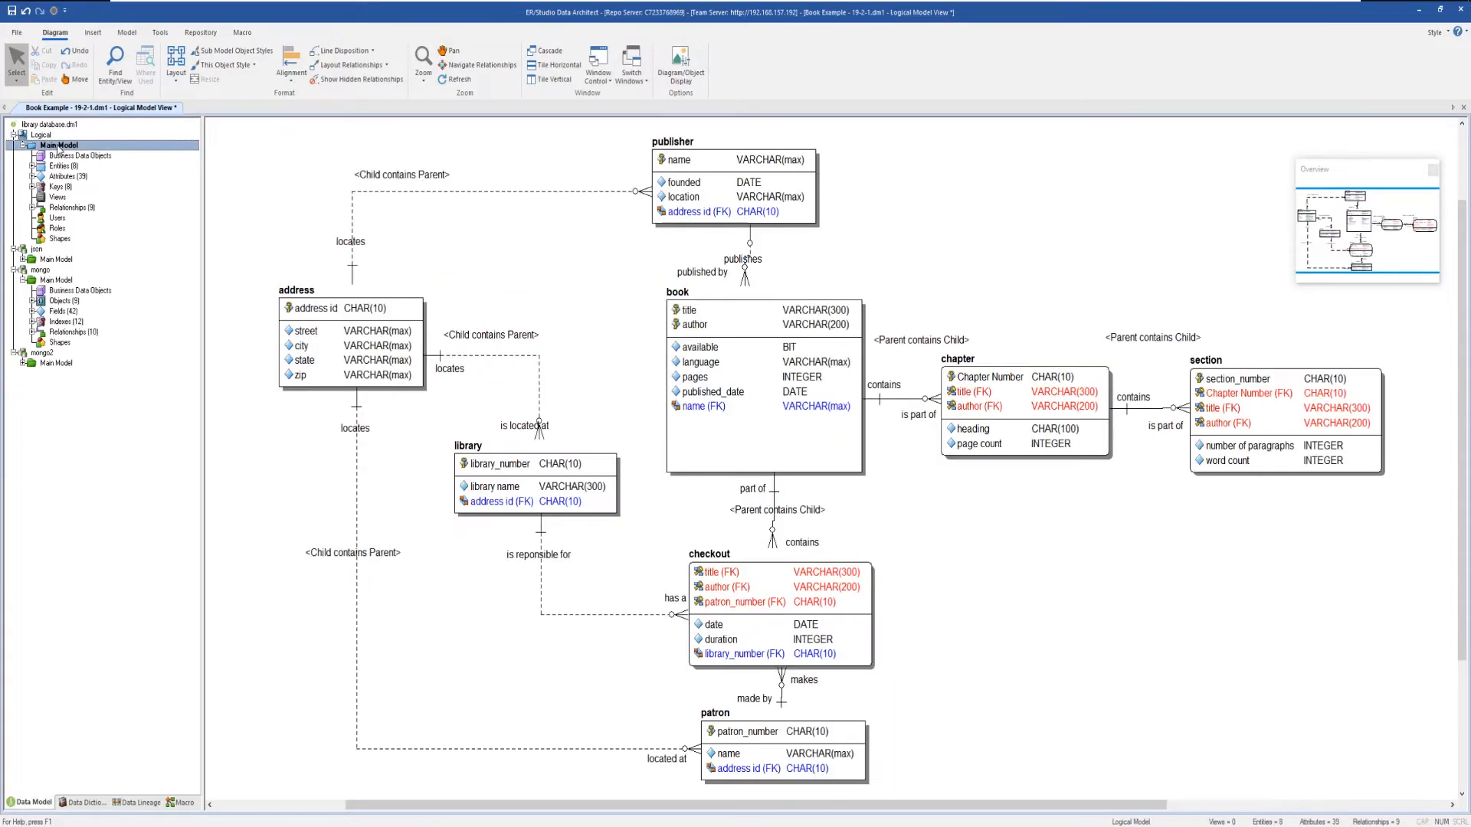
right_click(58, 145)
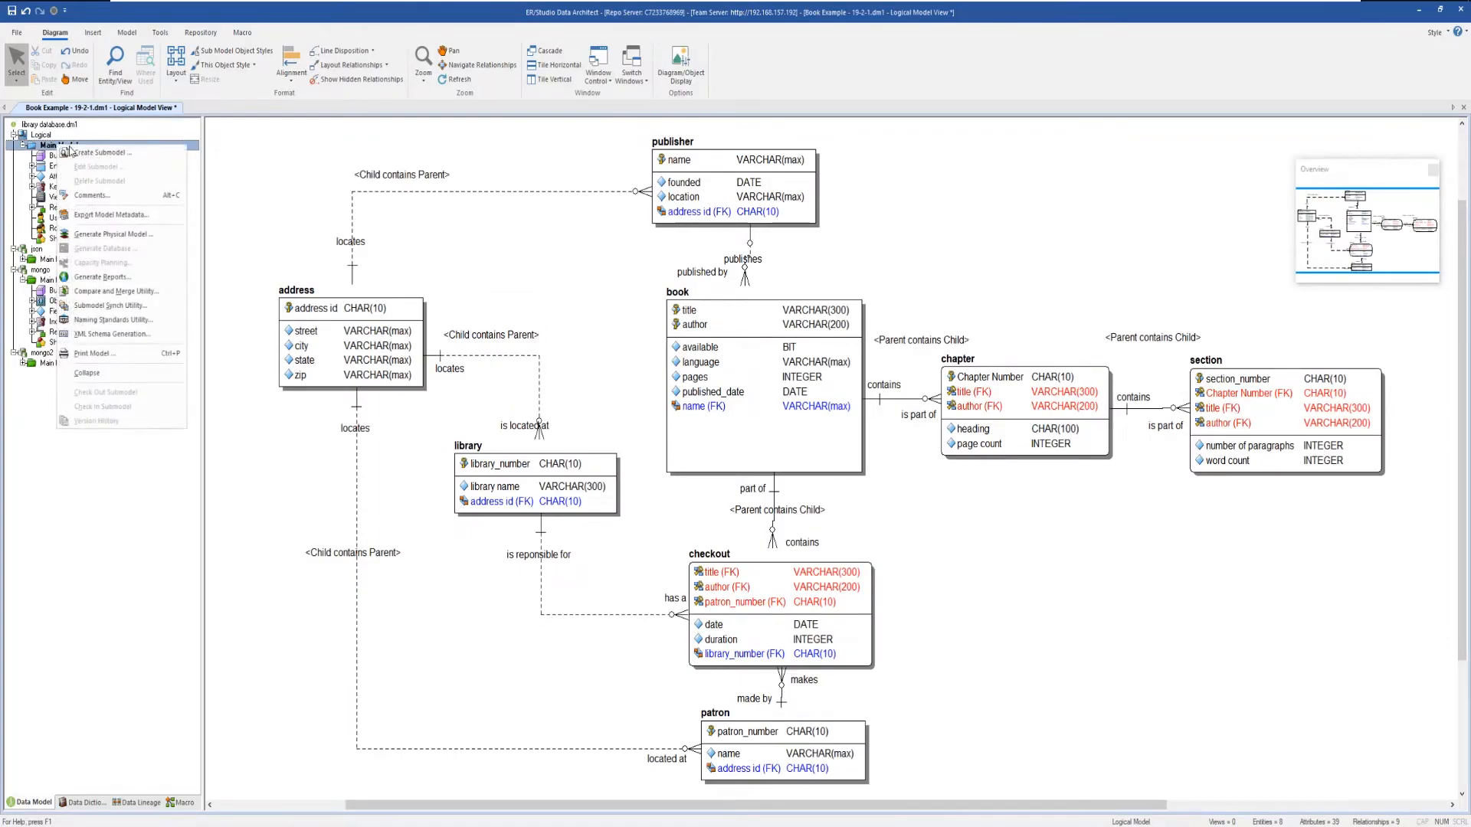
click(118, 238)
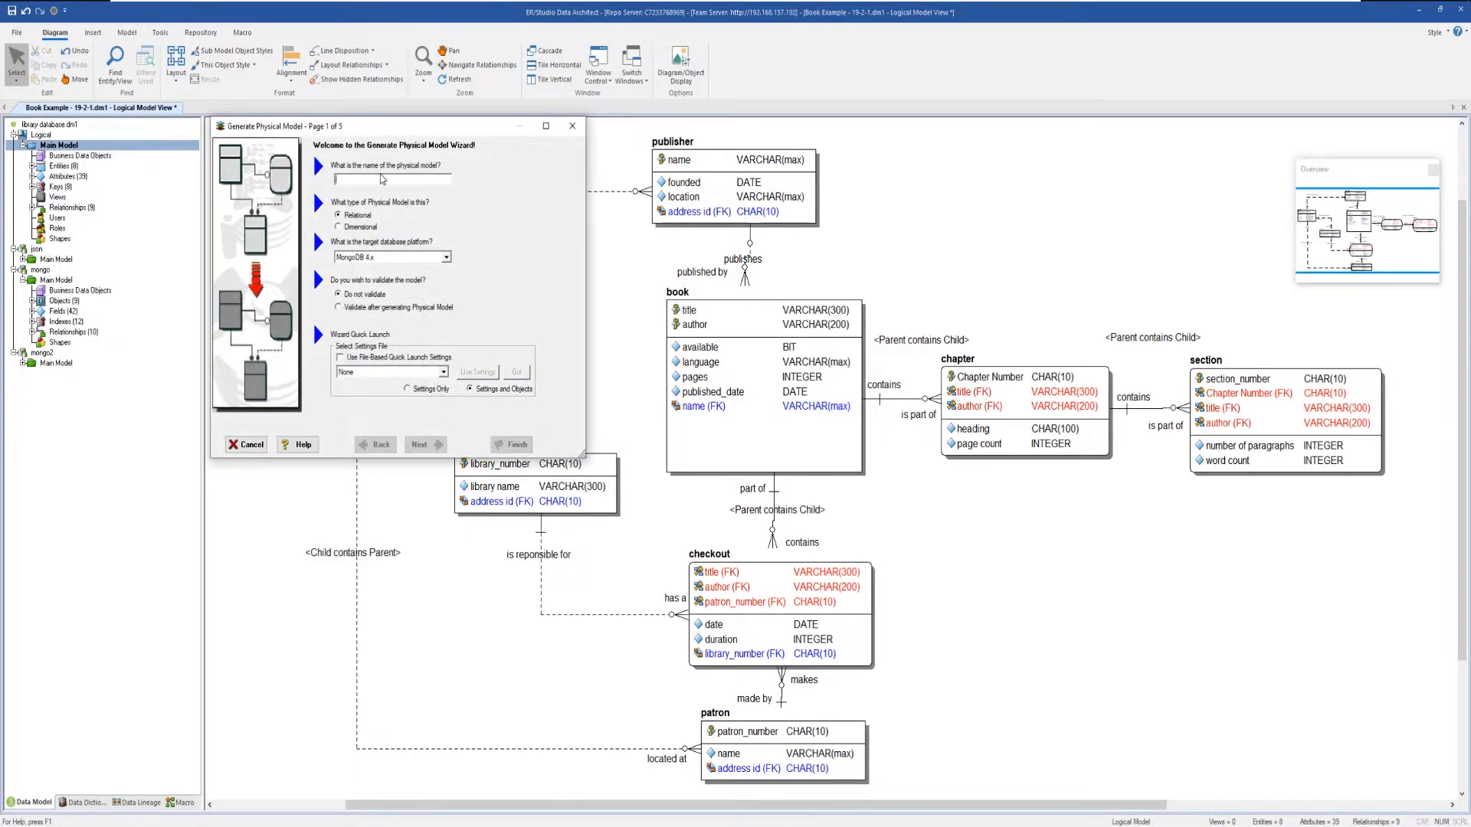
text(j)
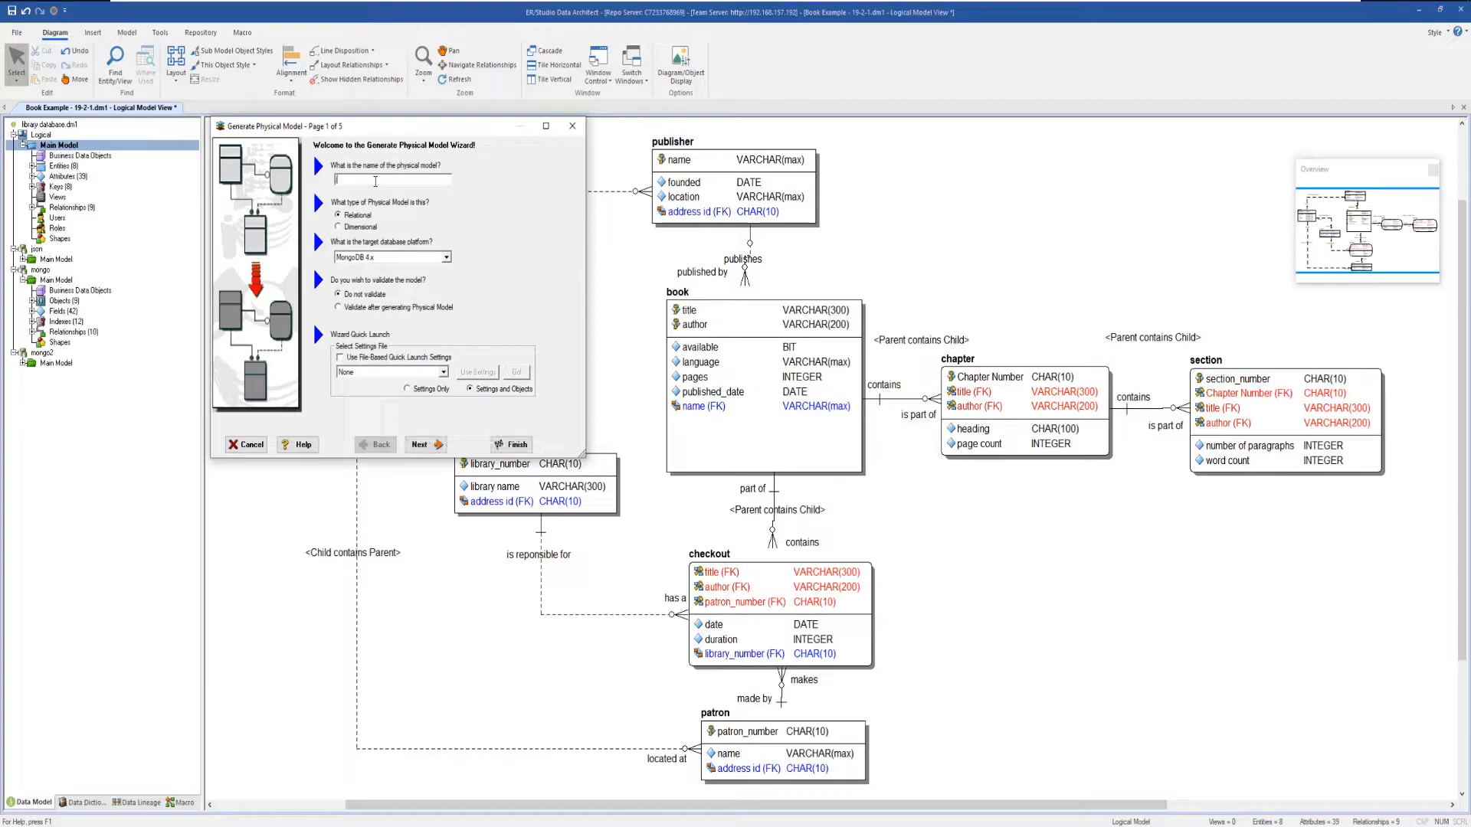
text(son2)
click(446, 257)
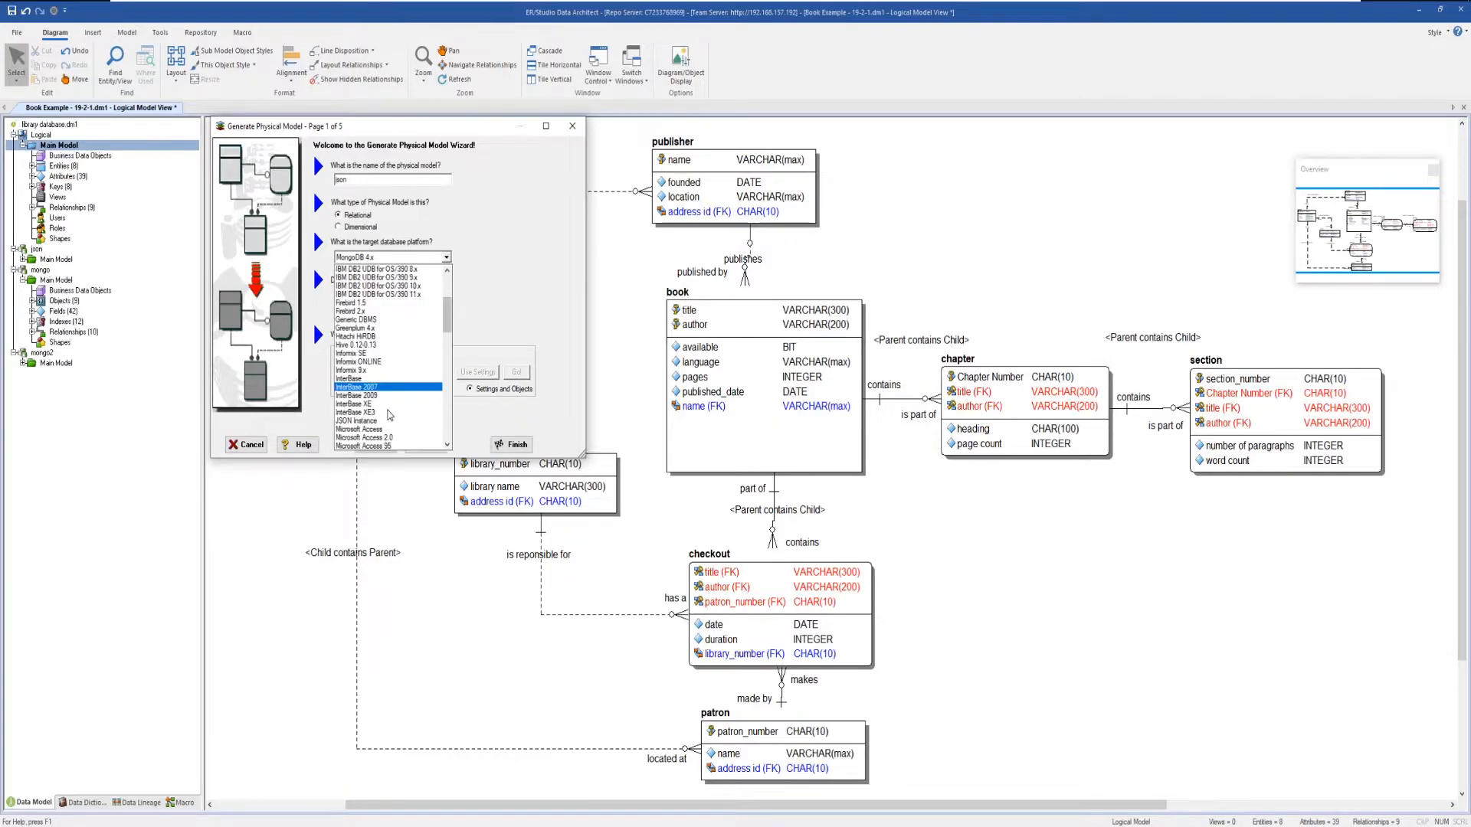
click(387, 427)
click(502, 446)
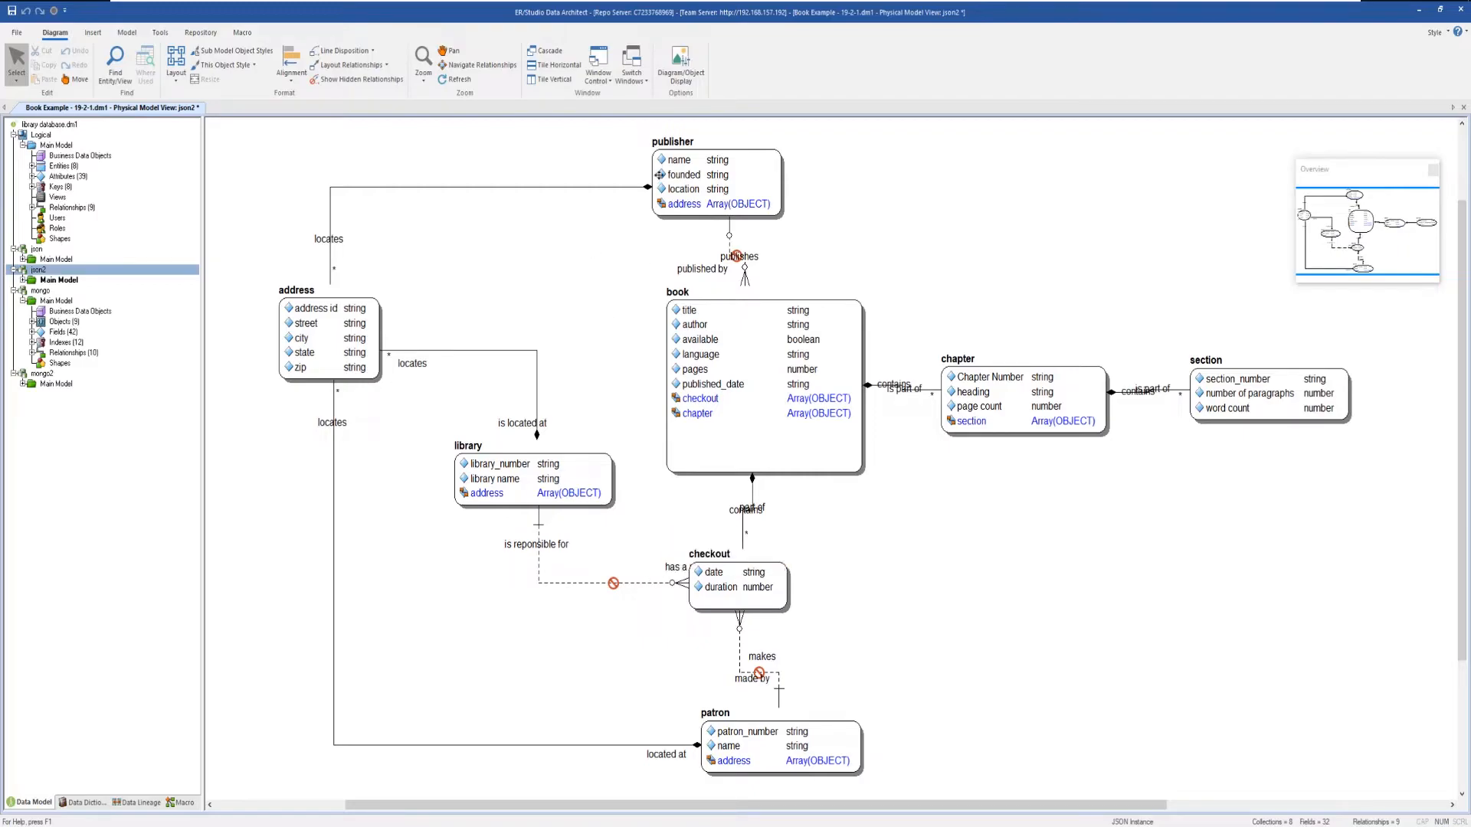
Turn on Roll Up Contained Objects in the json2 diagram's object display options.
click(681, 80)
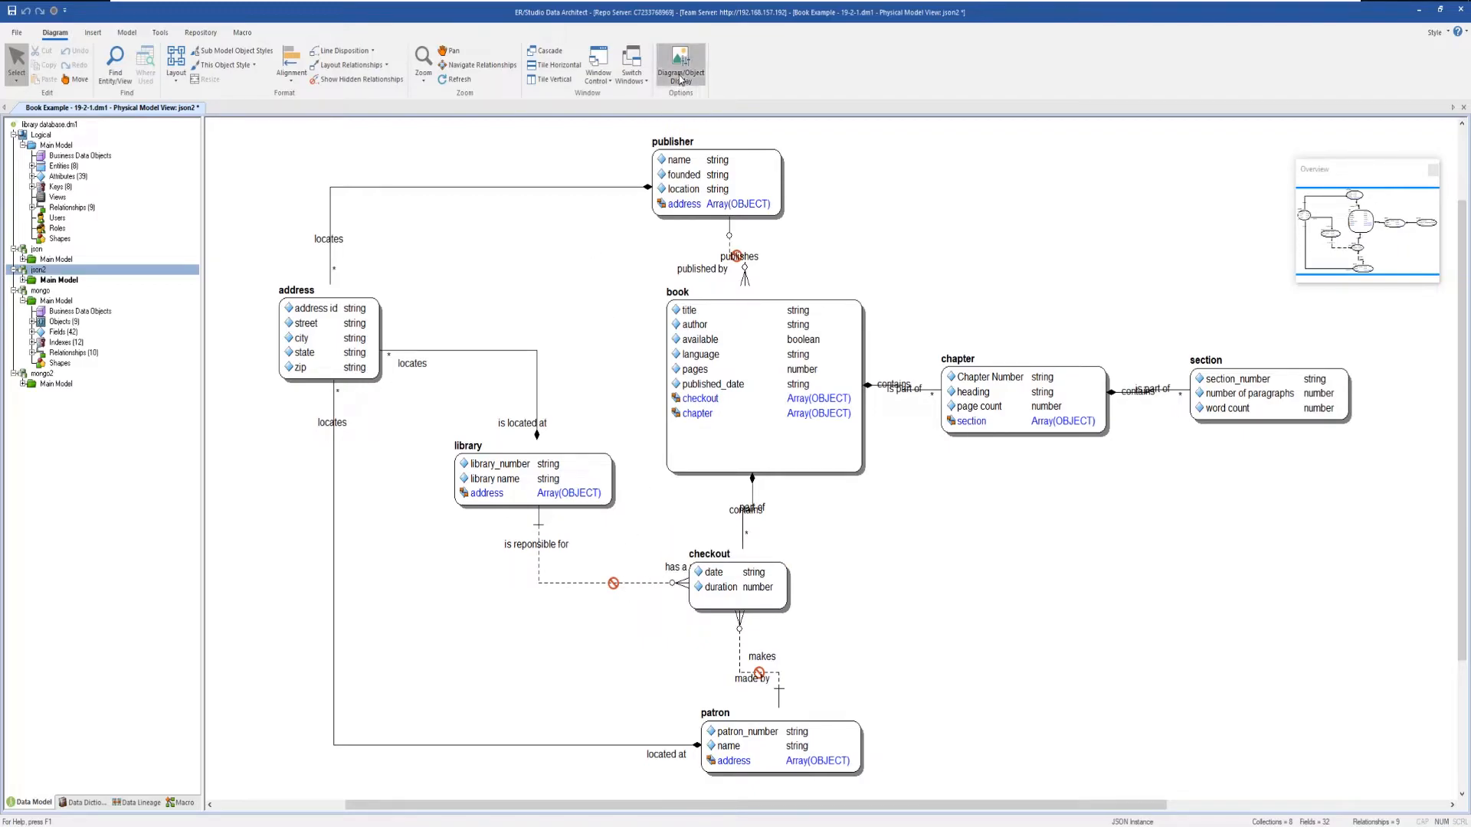
click(416, 372)
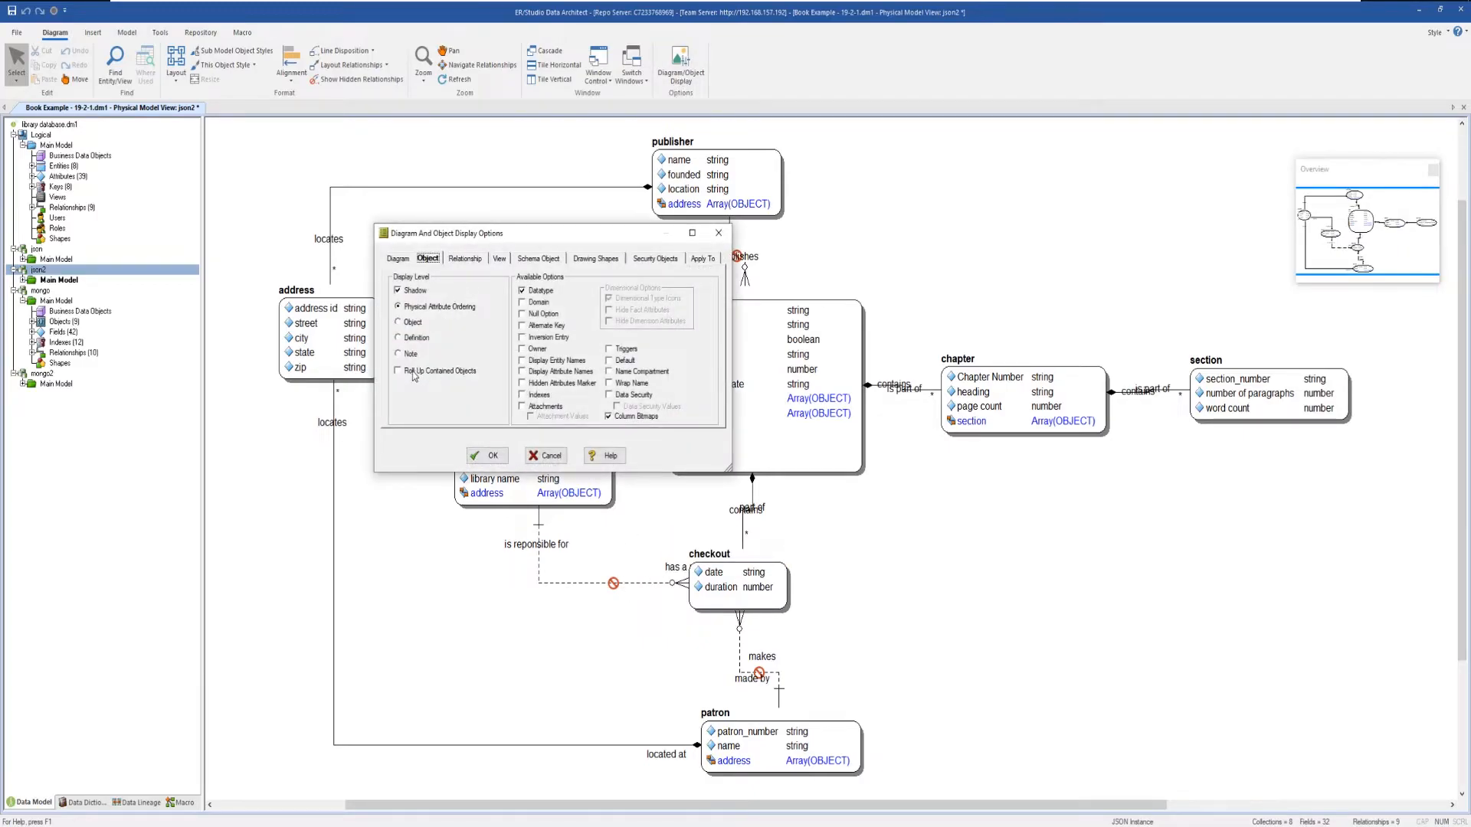
click(487, 456)
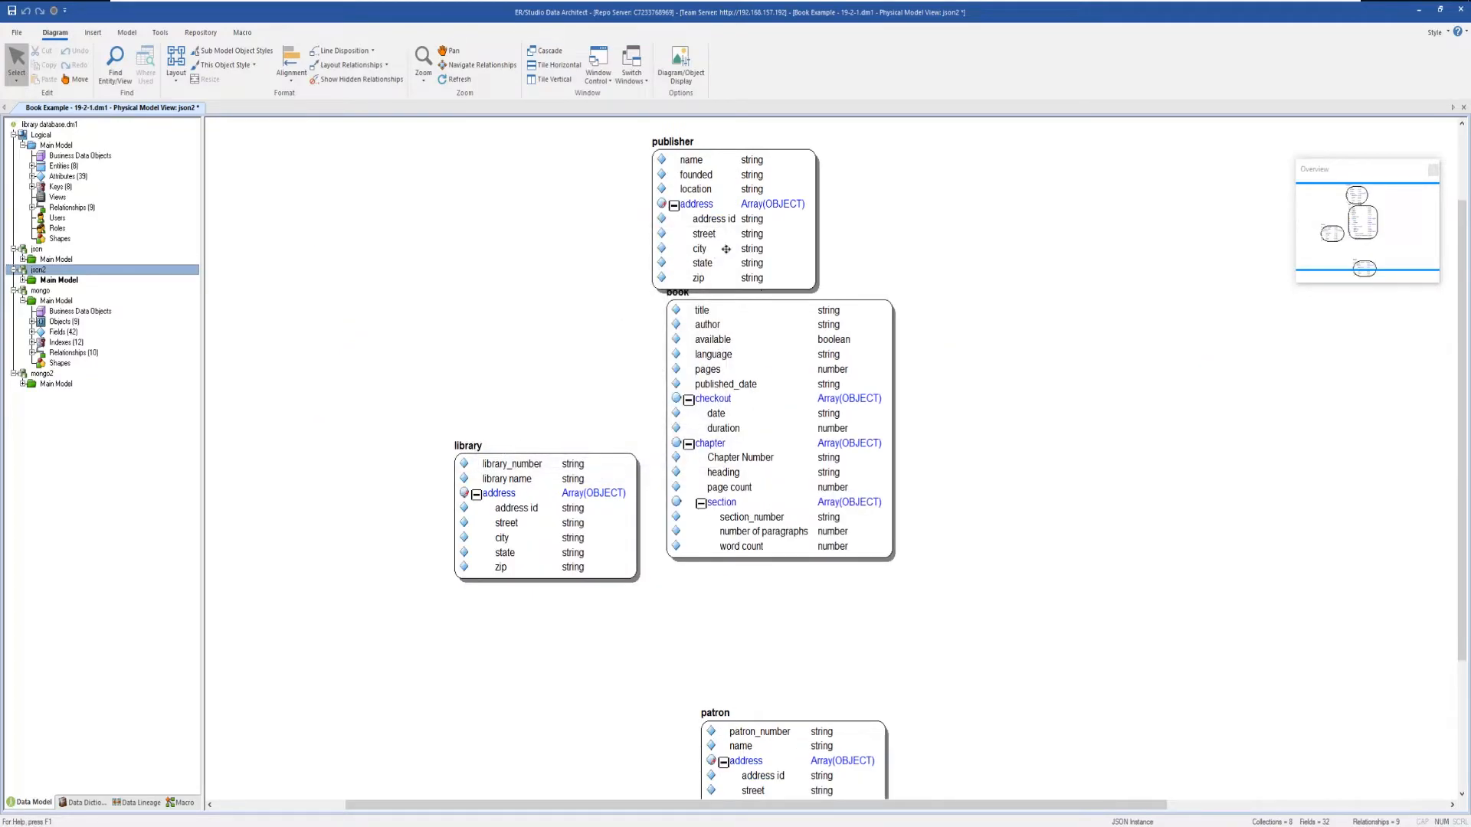
Rearrange the publisher, library and patron collections around book.
drag(727, 249, 465, 310)
drag(588, 460, 499, 433)
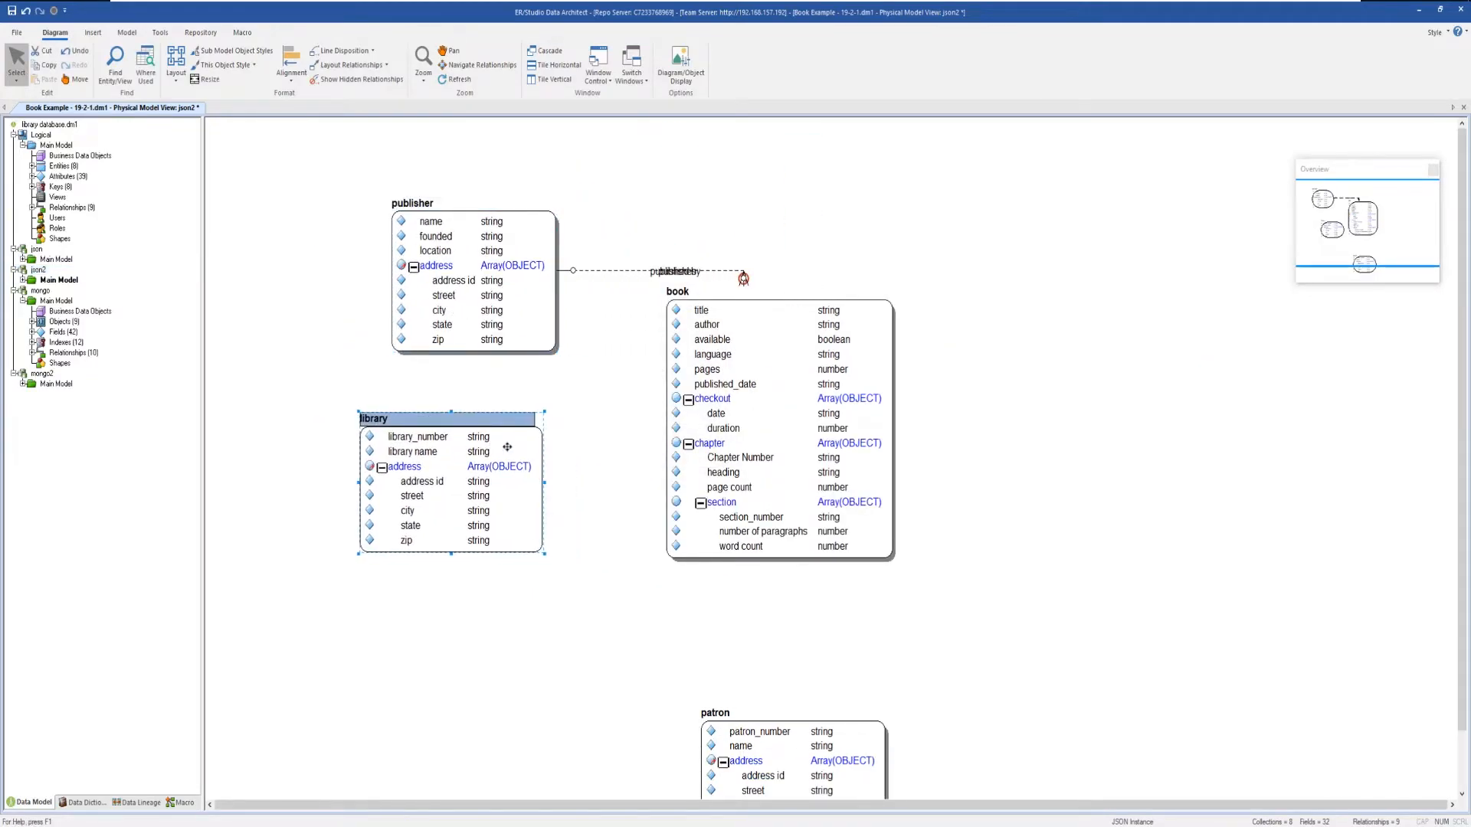
drag(792, 731, 657, 628)
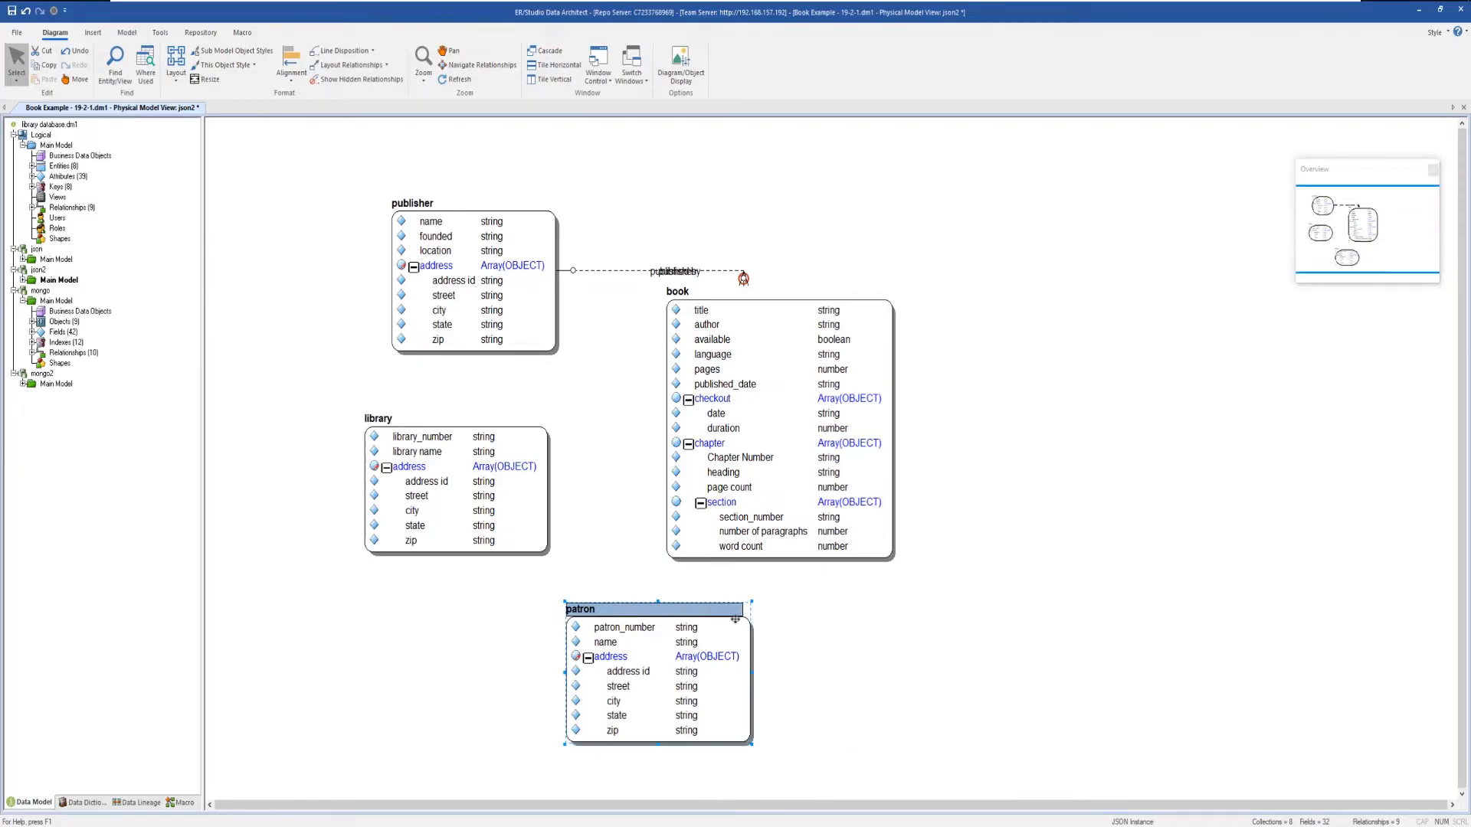
Nest publisher inside book, and patron and book inside library, as nested objects.
click(104, 36)
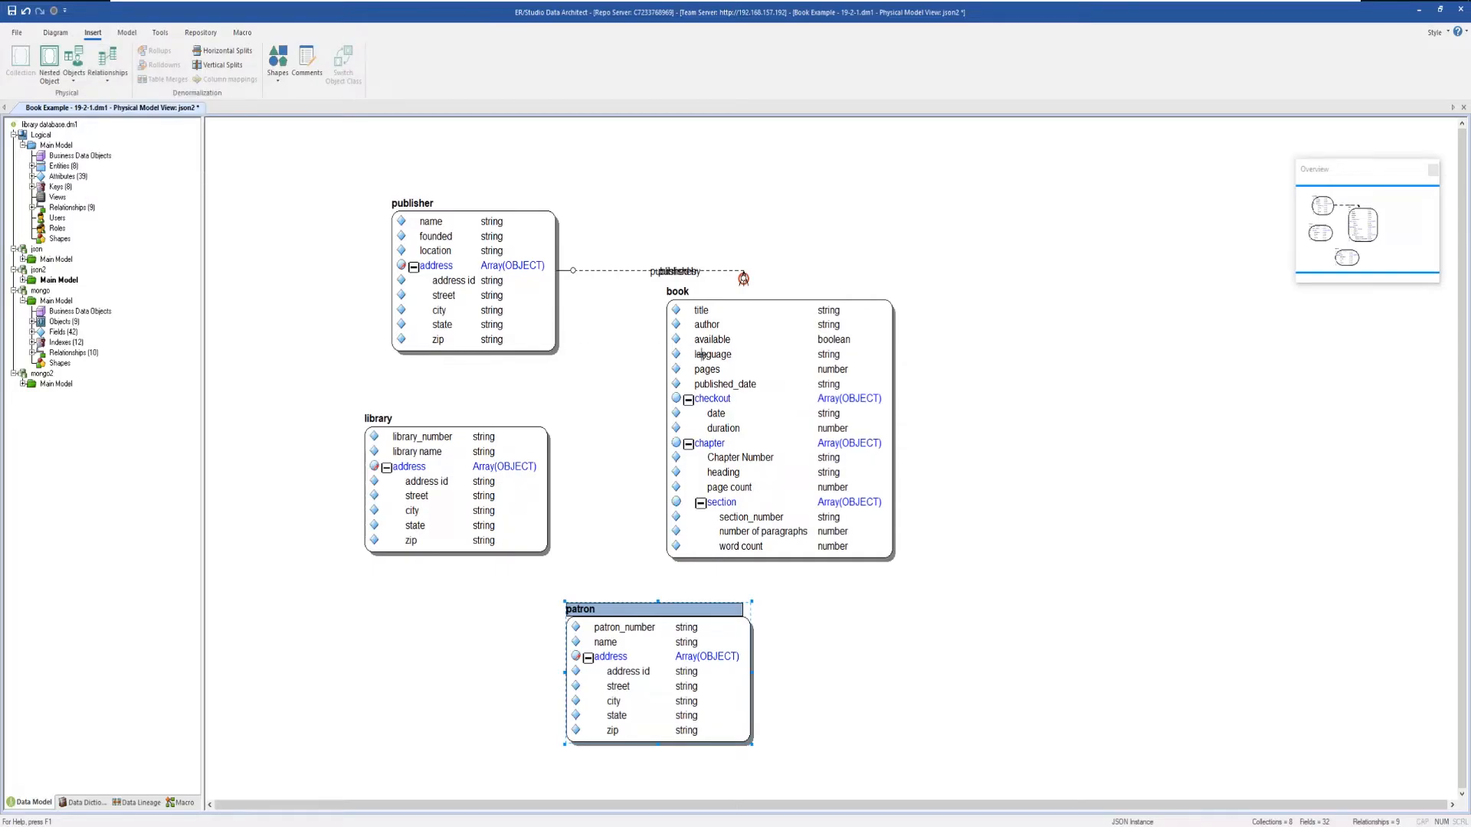
click(536, 303)
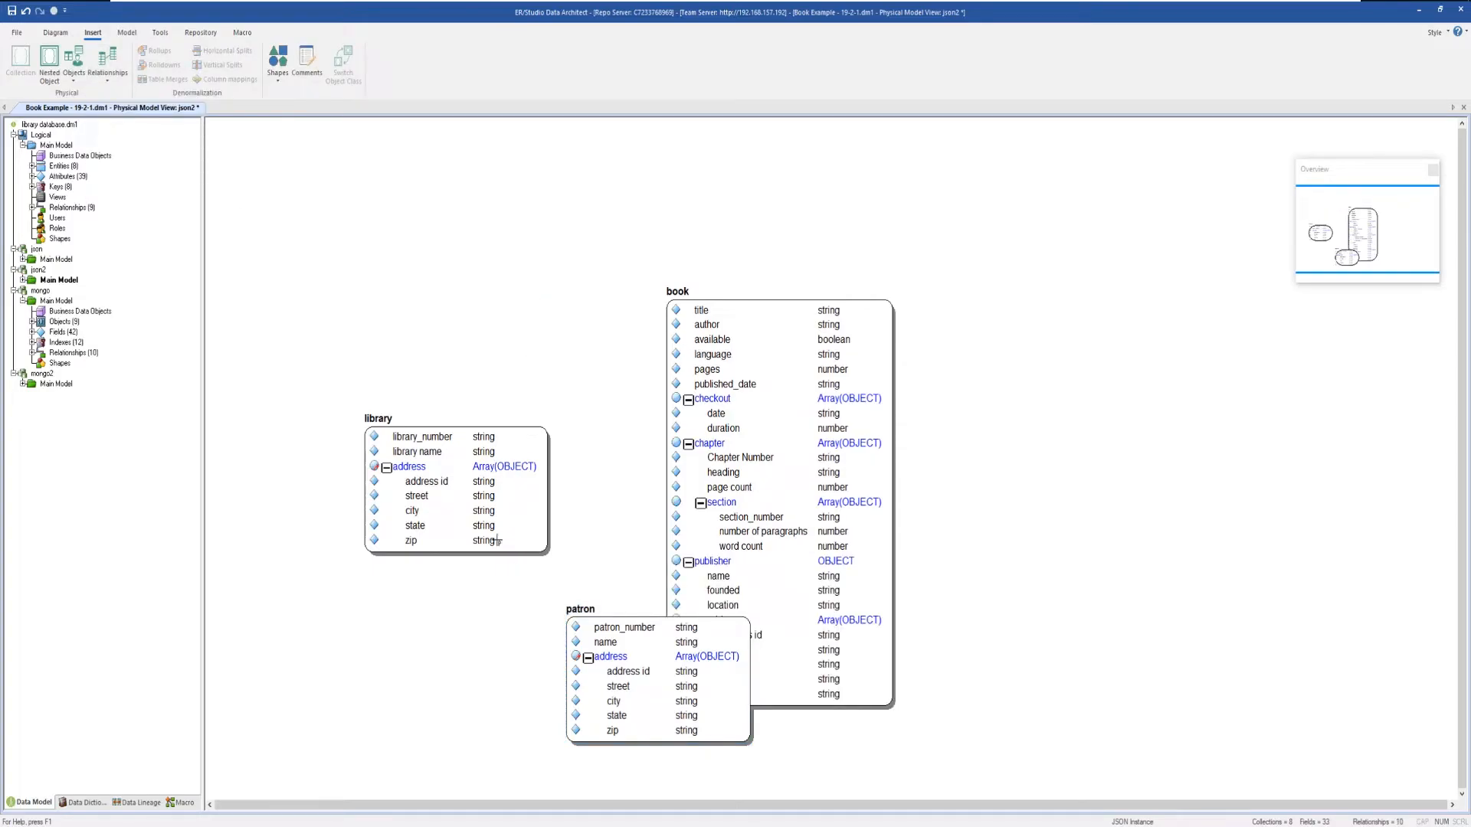
click(600, 632)
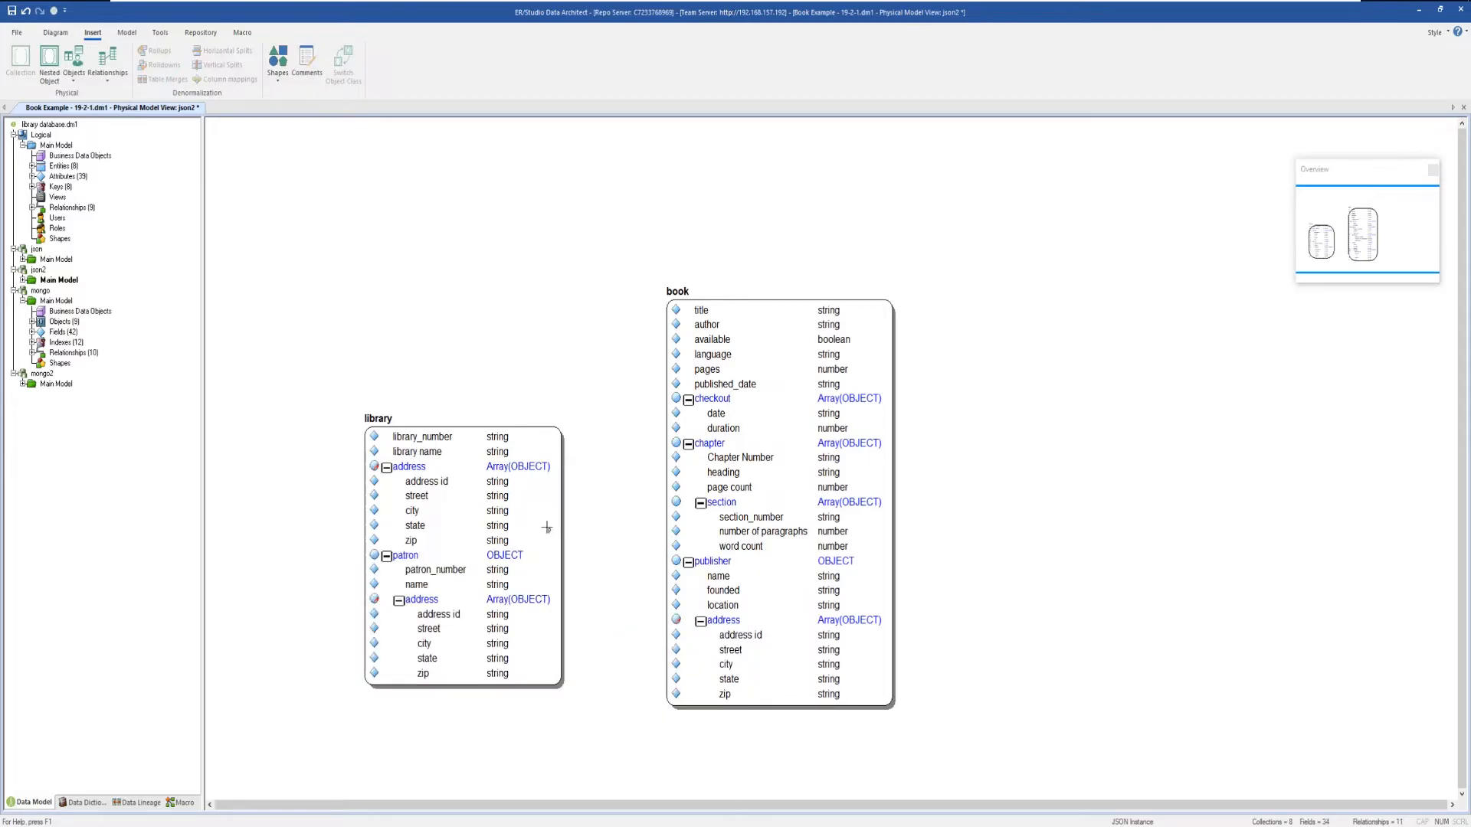
click(697, 481)
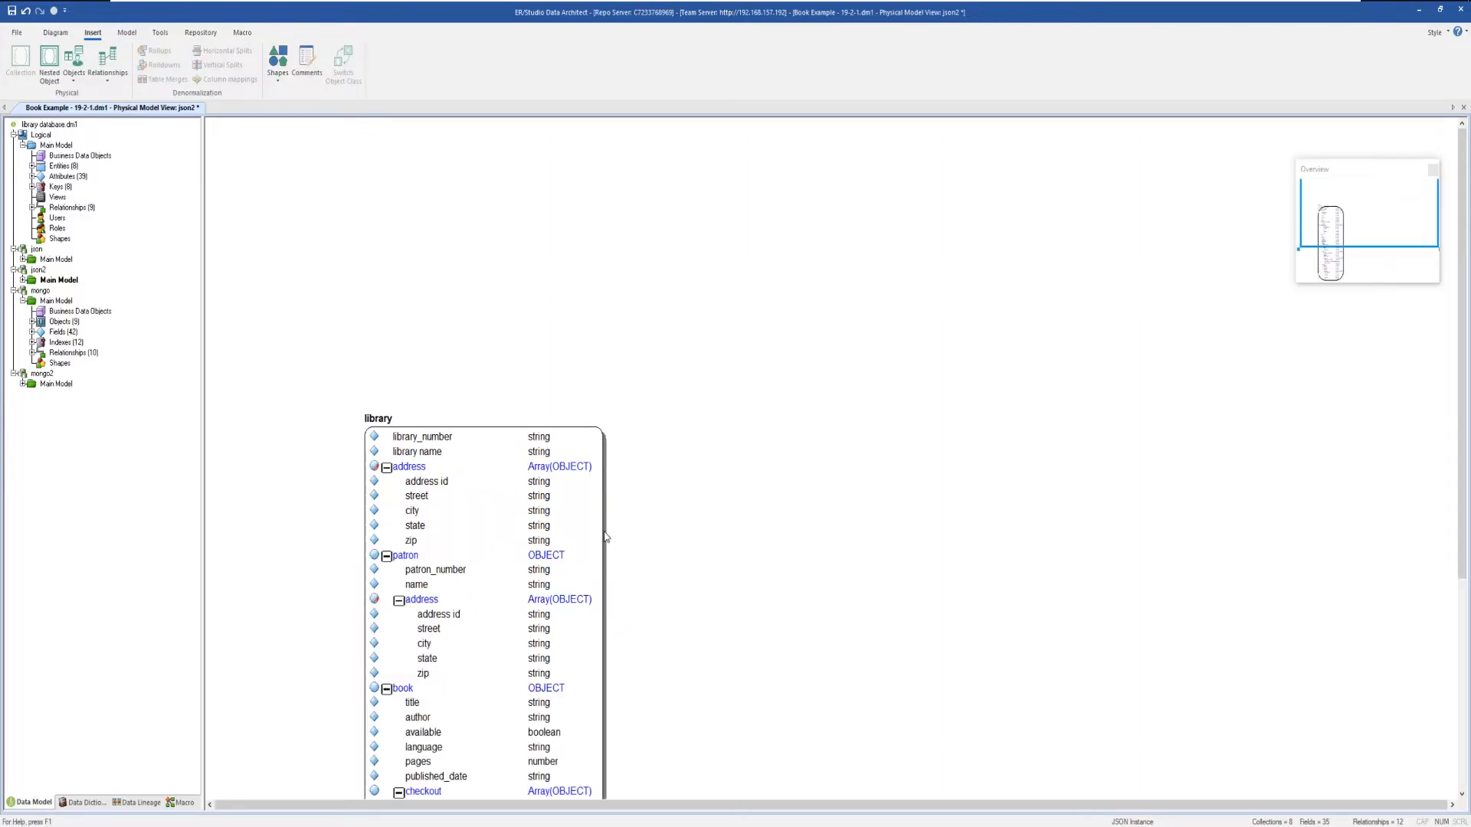
Open library's Object Editor and customize its JSON tab to output as JSON Schema.
drag(594, 534, 675, 251)
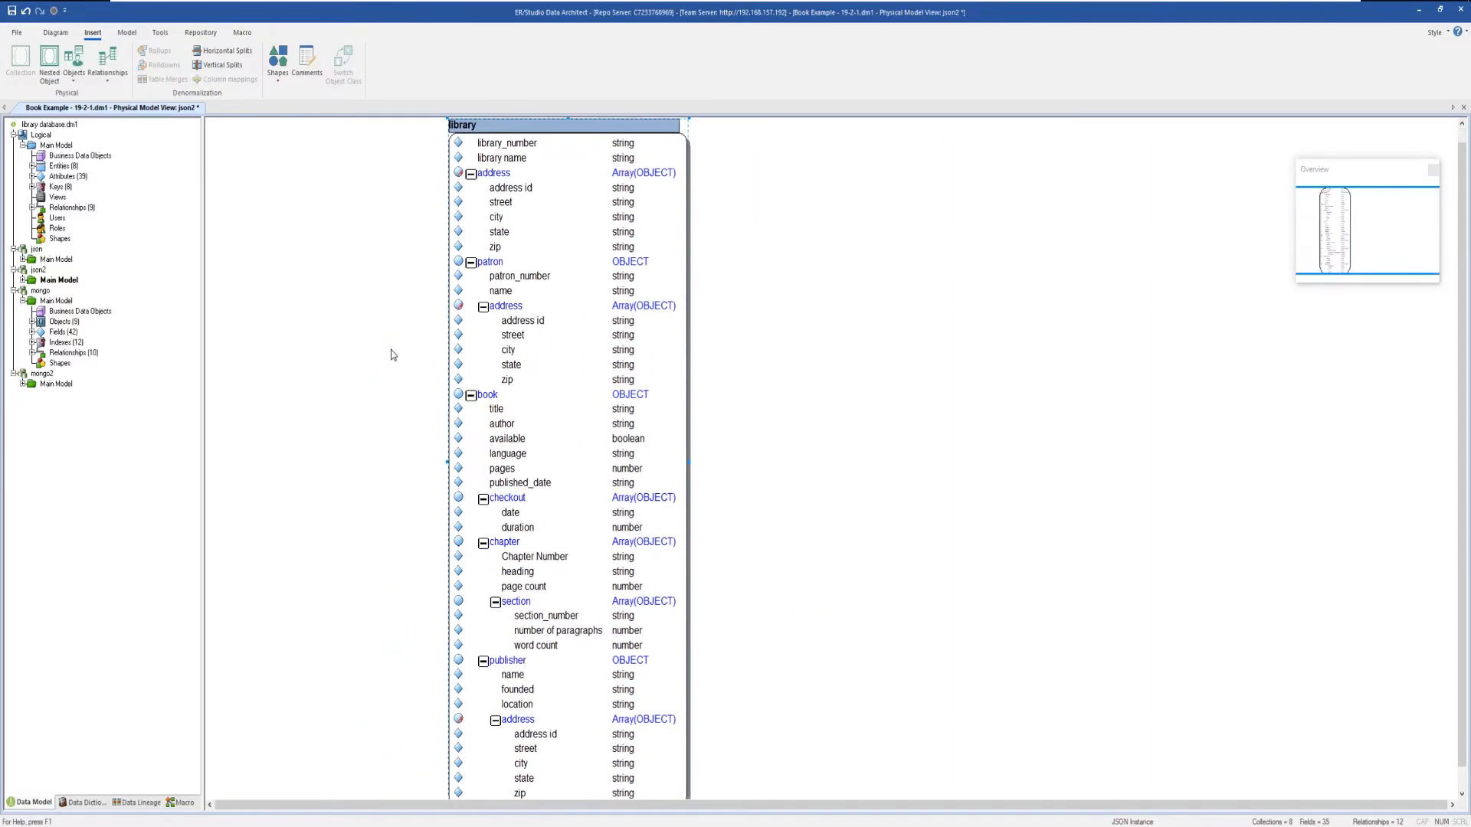
double_click(663, 354)
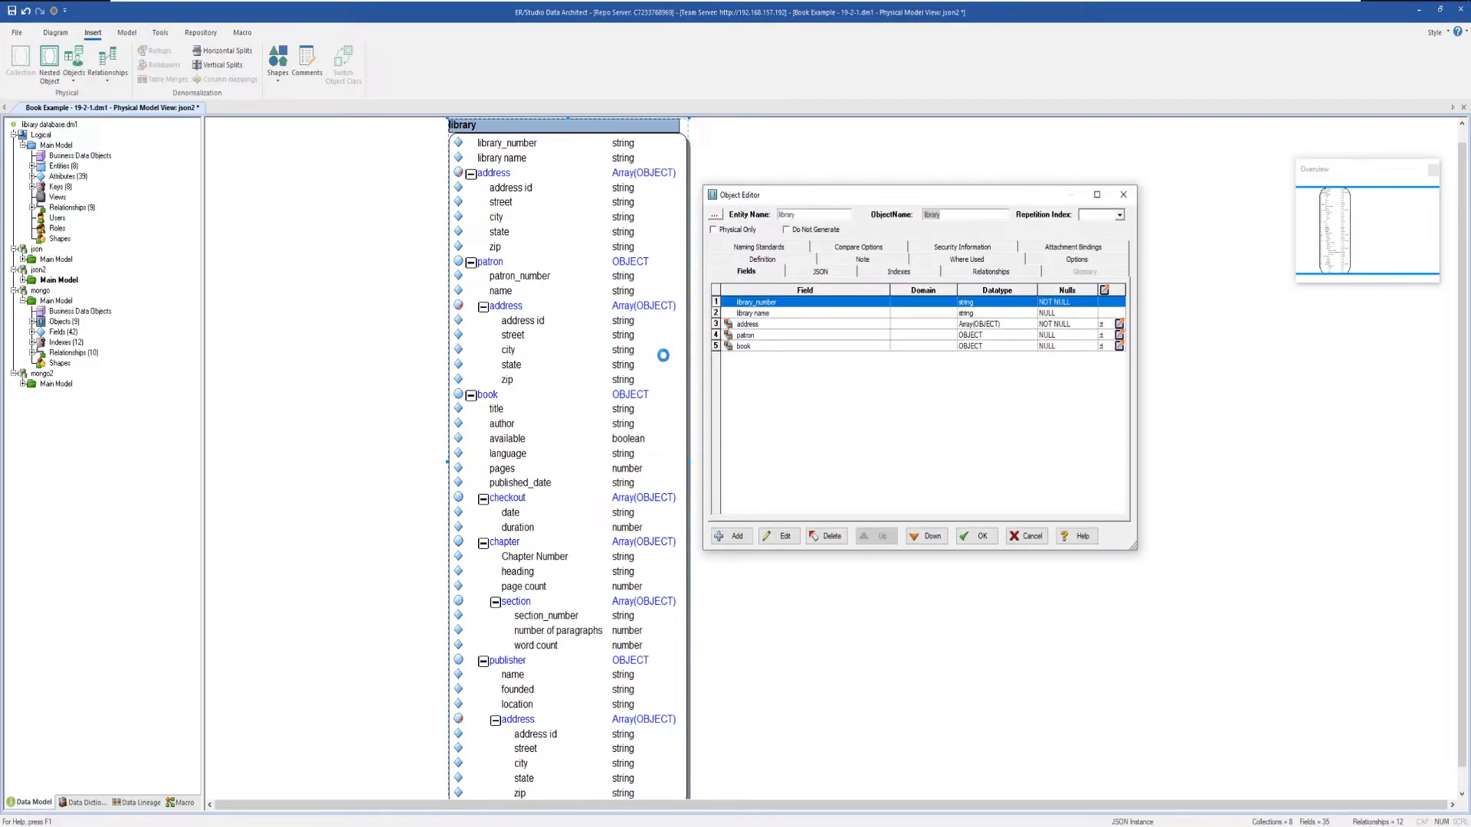
click(821, 272)
drag(1124, 459, 1127, 330)
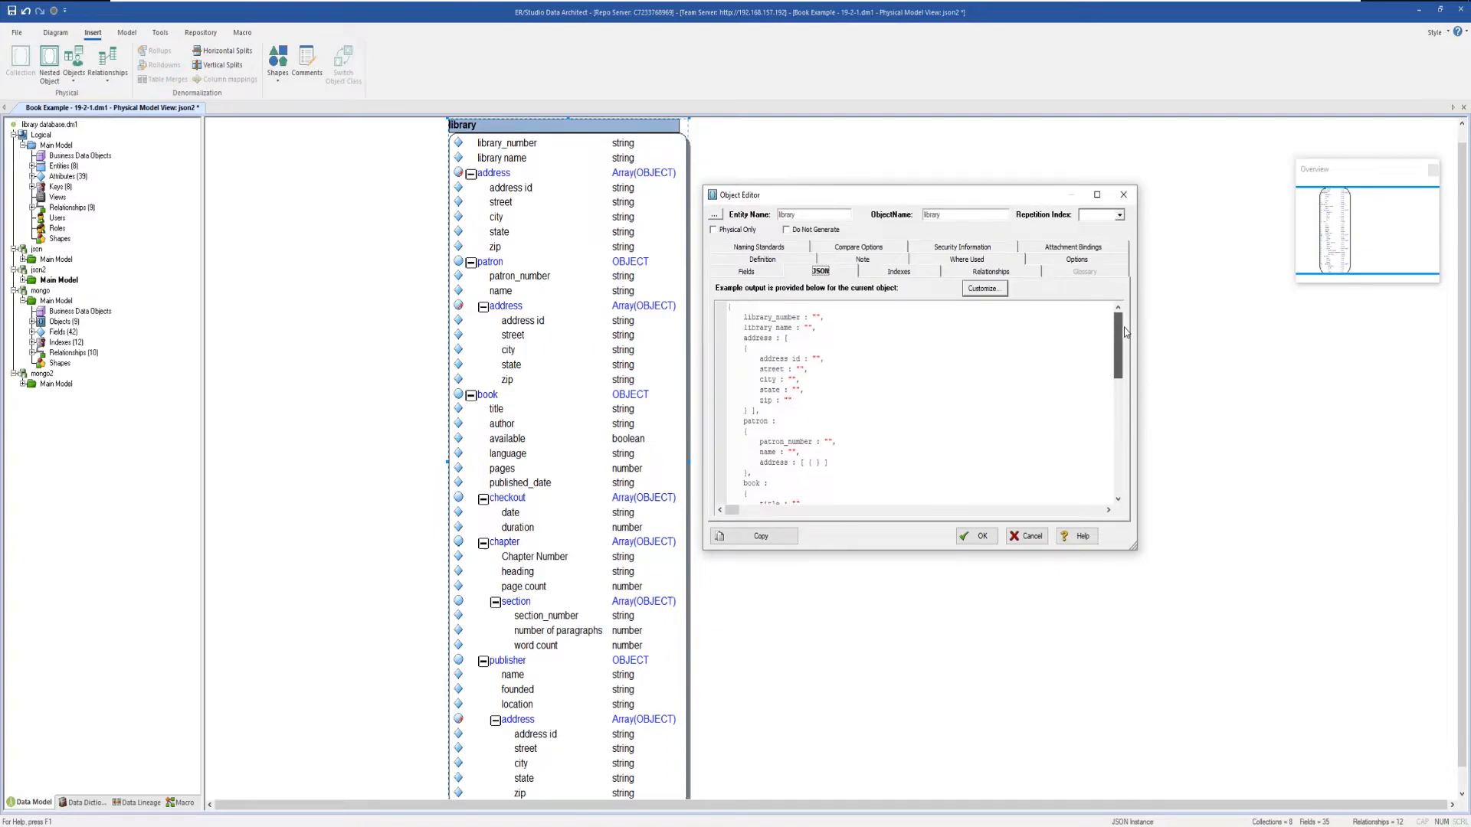
click(988, 289)
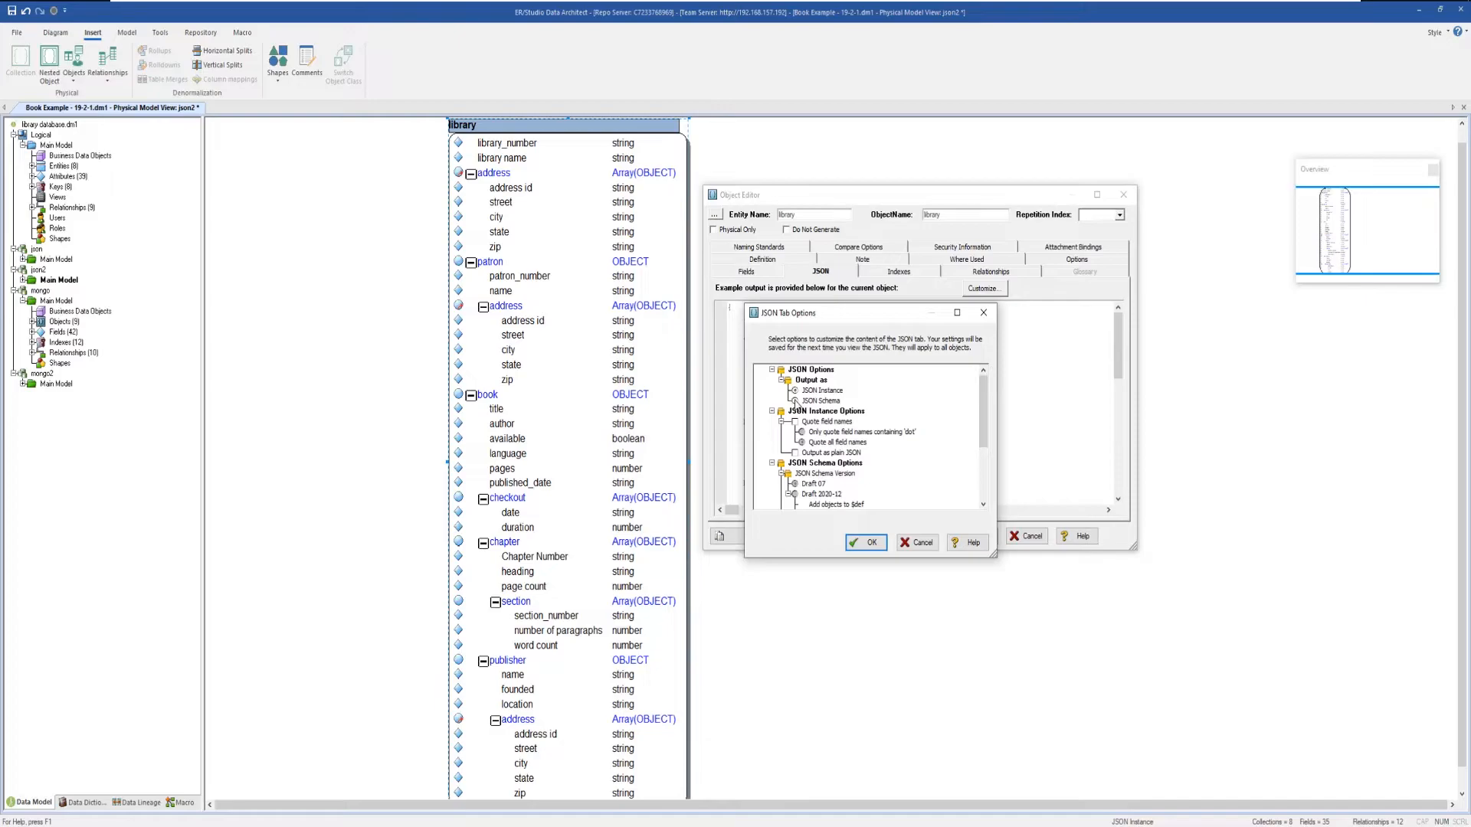
click(796, 401)
click(869, 540)
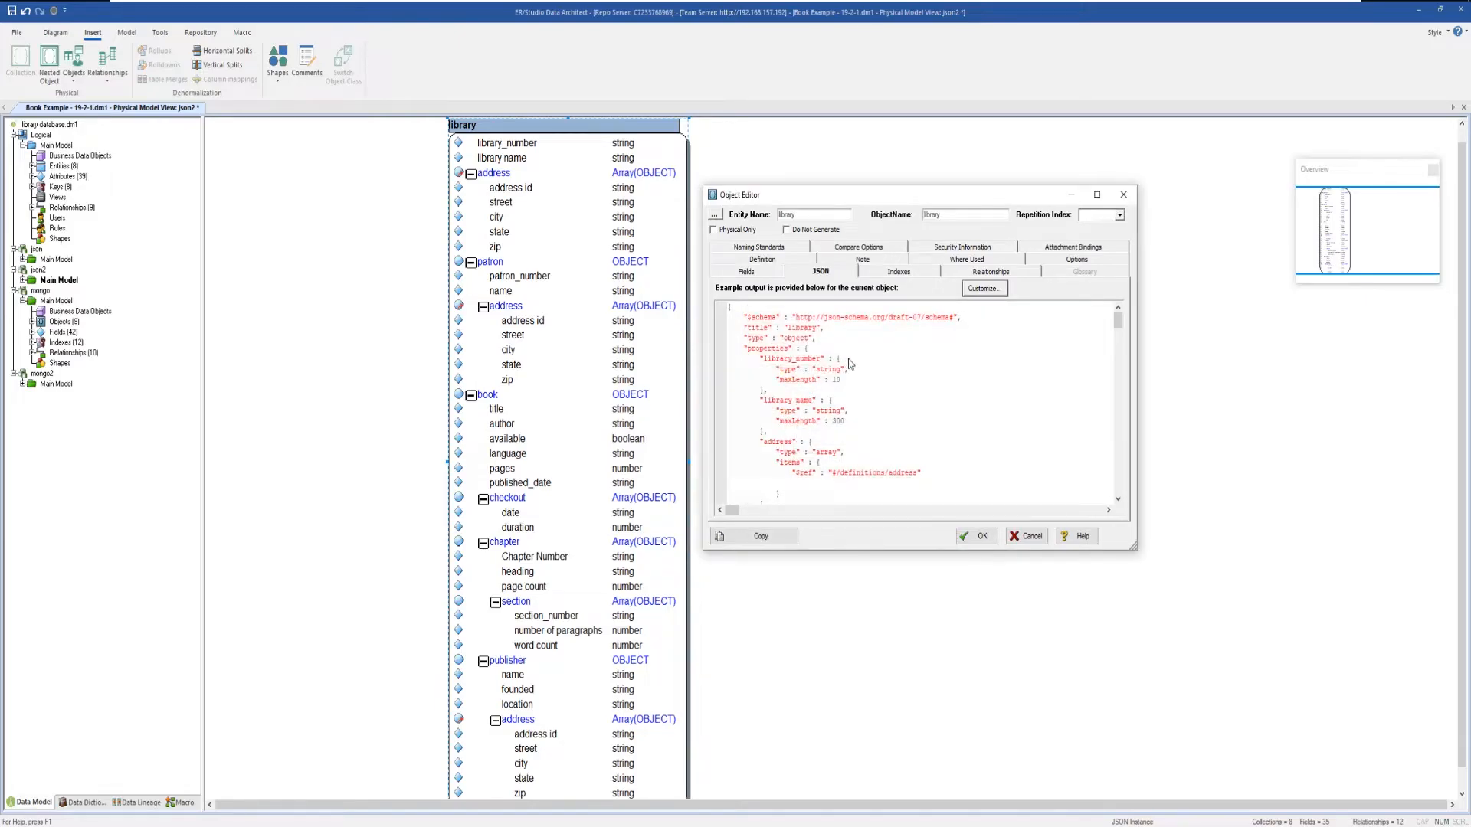